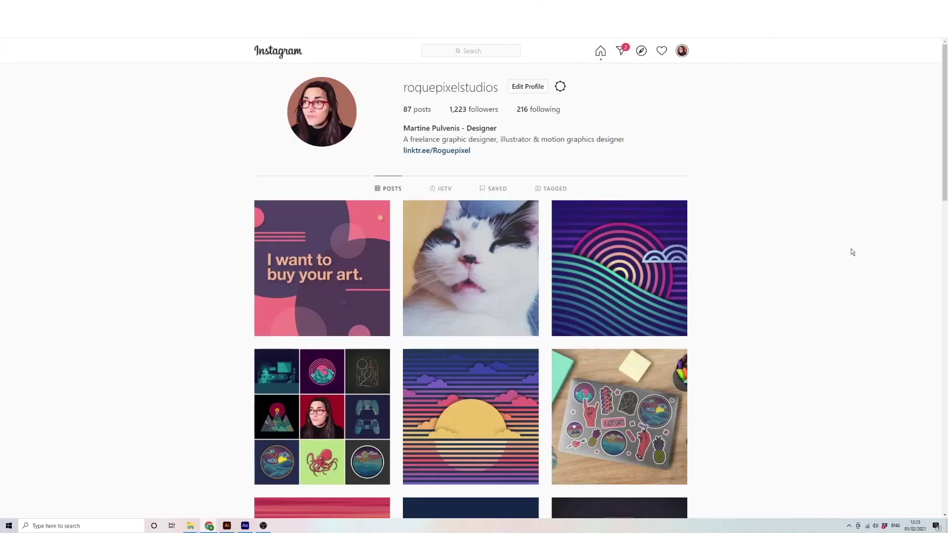
scroll(853, 252, down, 5)
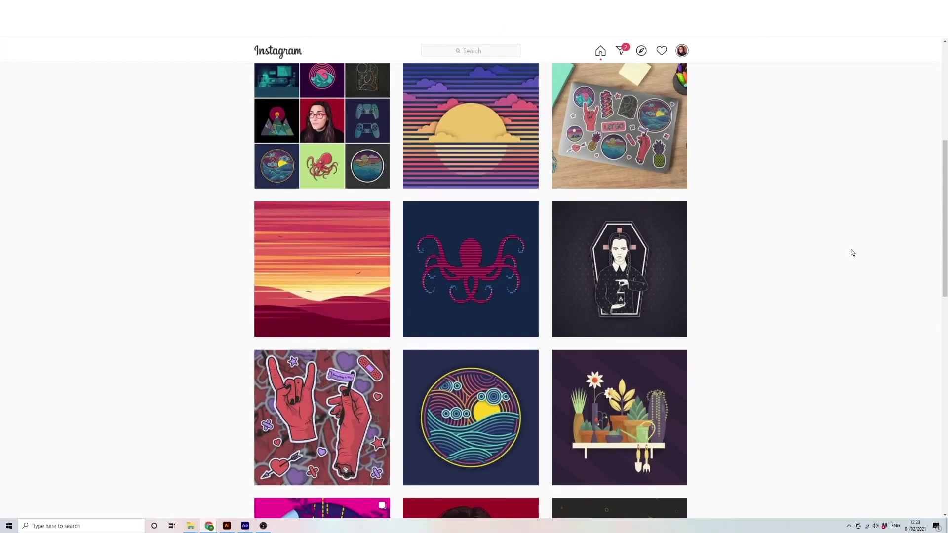
click(610, 129)
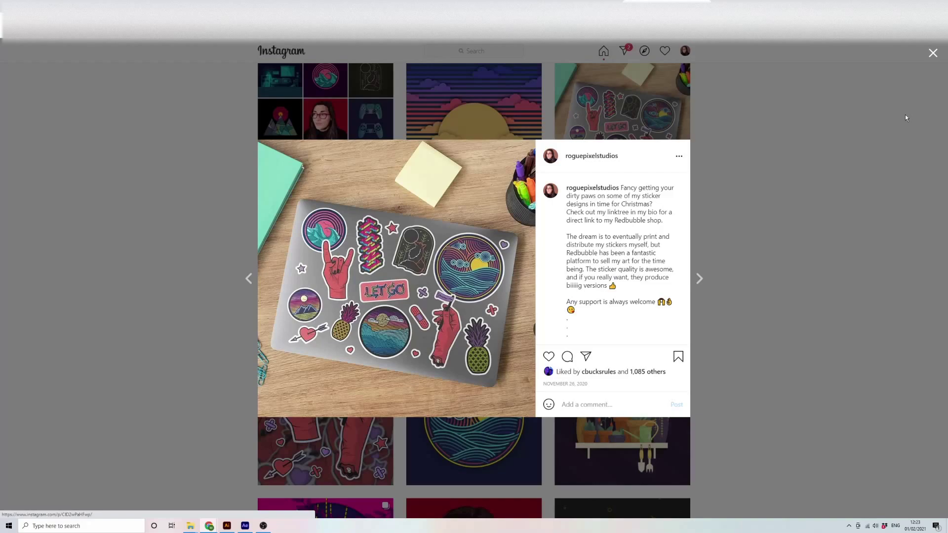
click(933, 53)
scroll(749, 291, up, 6)
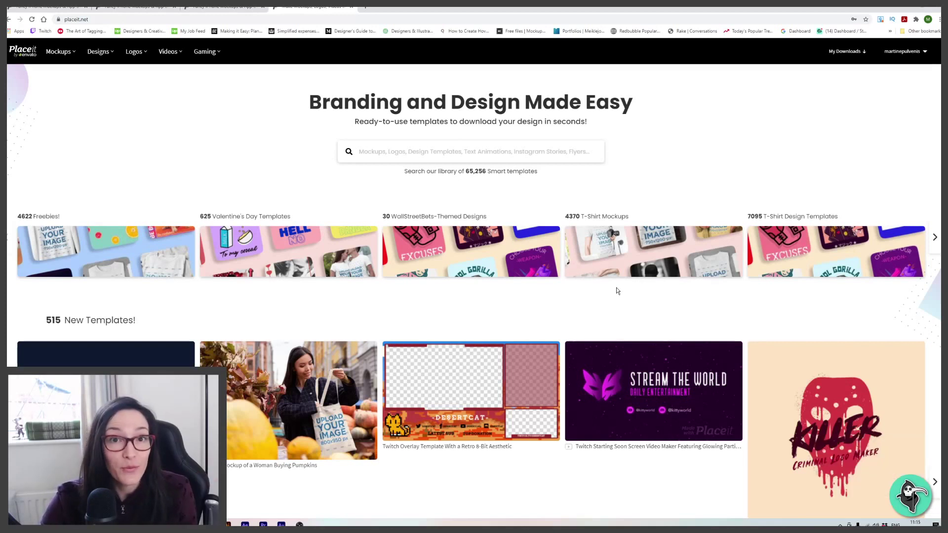
Step: Open the Apparel mockups collection from the Mockups menu and scroll through it
mouse_move(71, 56)
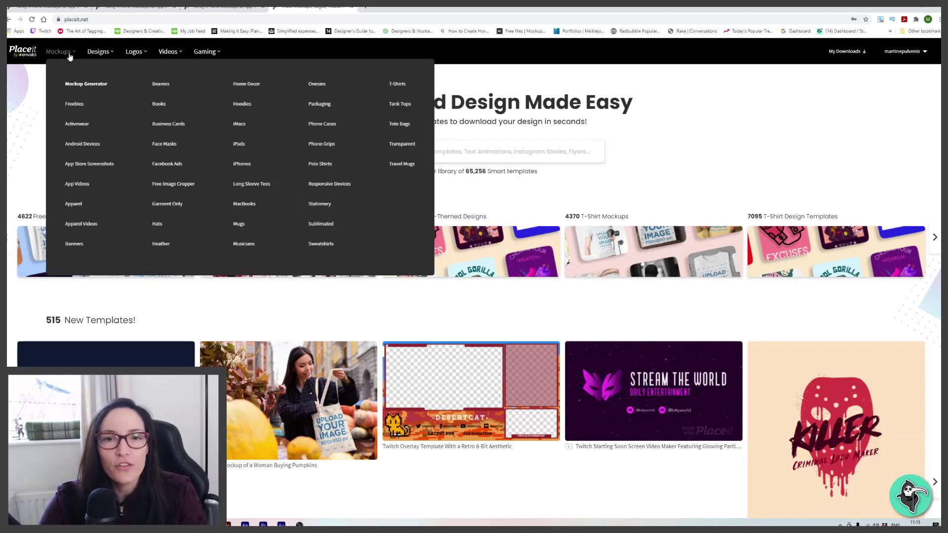
click(80, 205)
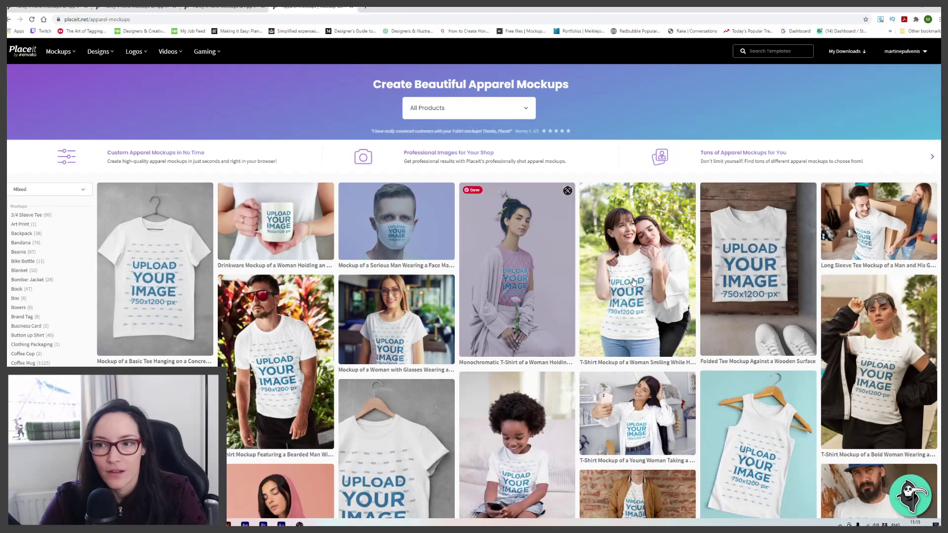
scroll(648, 289, down, 2)
scroll(648, 289, down, 10)
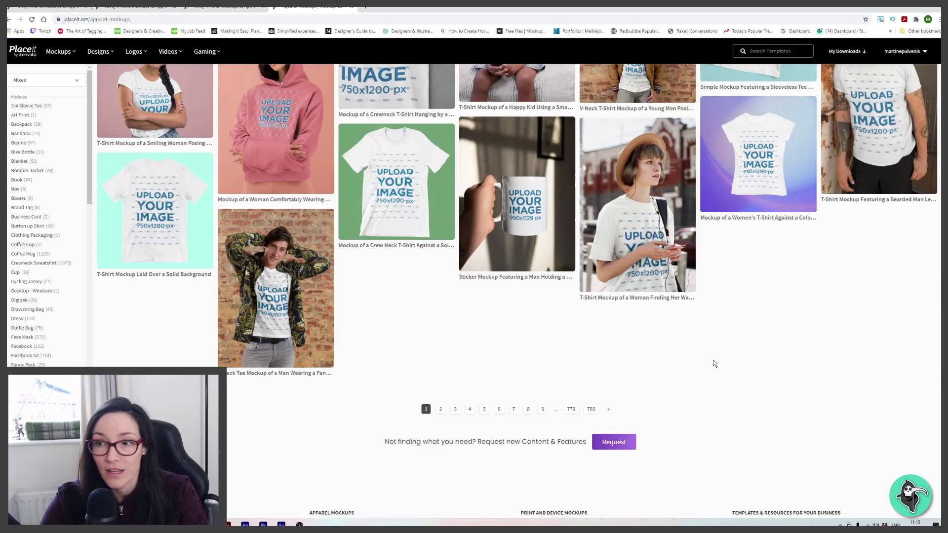
scroll(783, 358, up, 5)
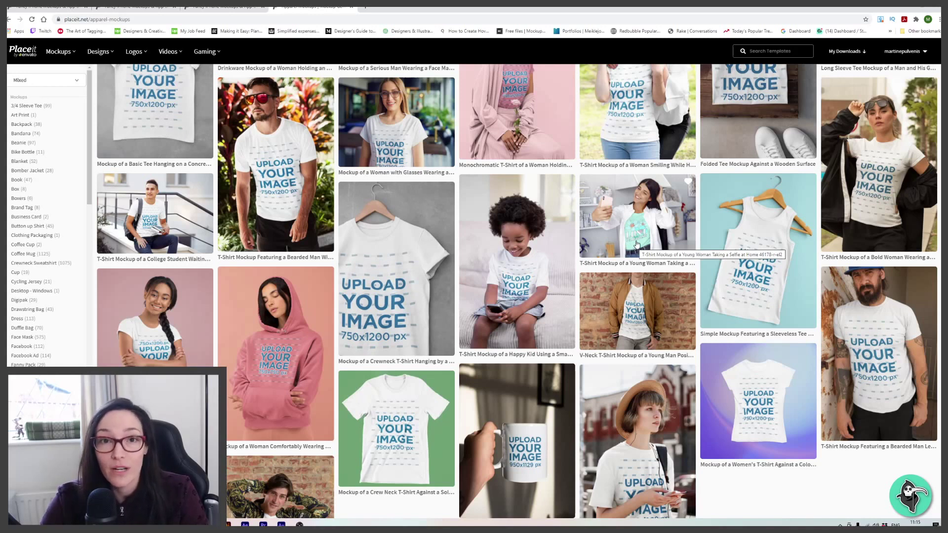
Step: Browse the T-shirt, hoodie and mug mockup thumbnails in the gallery
mouse_move(891, 367)
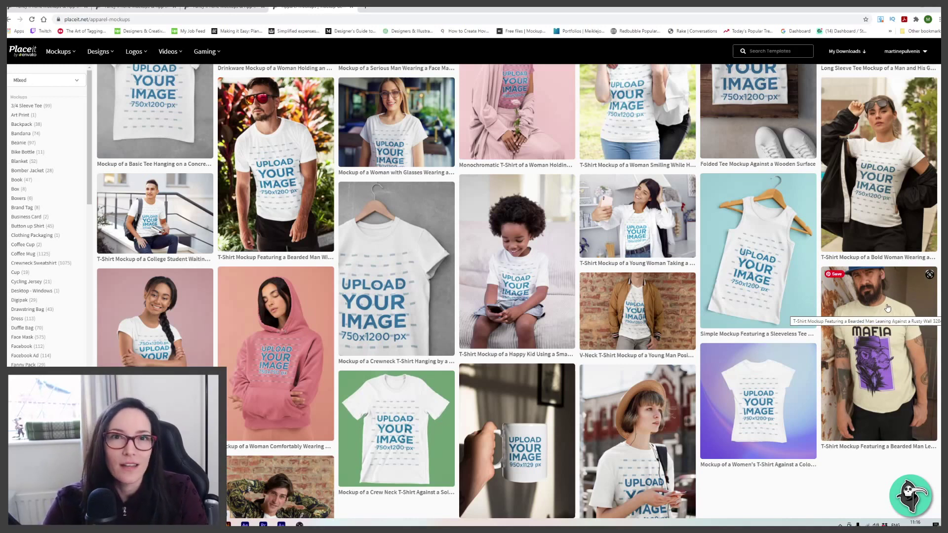
scroll(888, 308, down, 1)
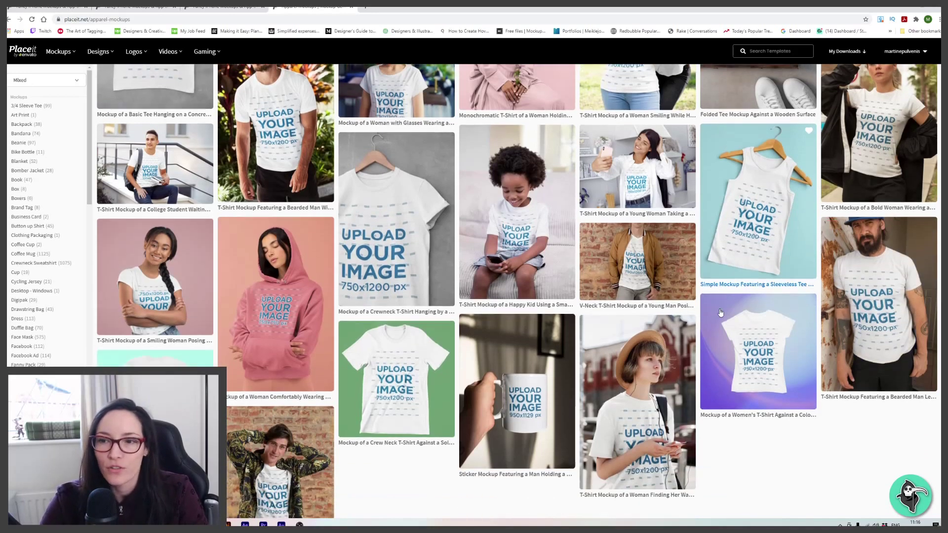
scroll(731, 346, down, 2)
scroll(740, 355, up, 3)
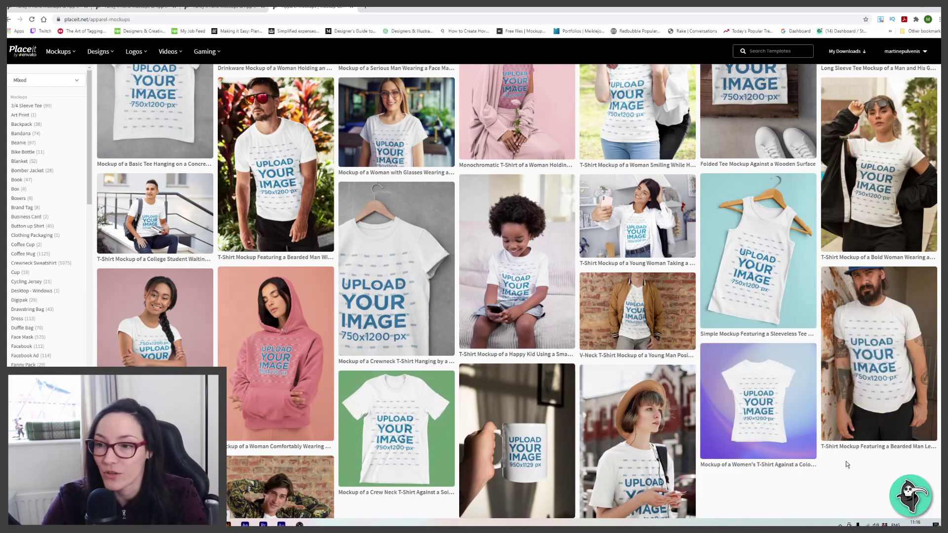
mouse_move(876, 166)
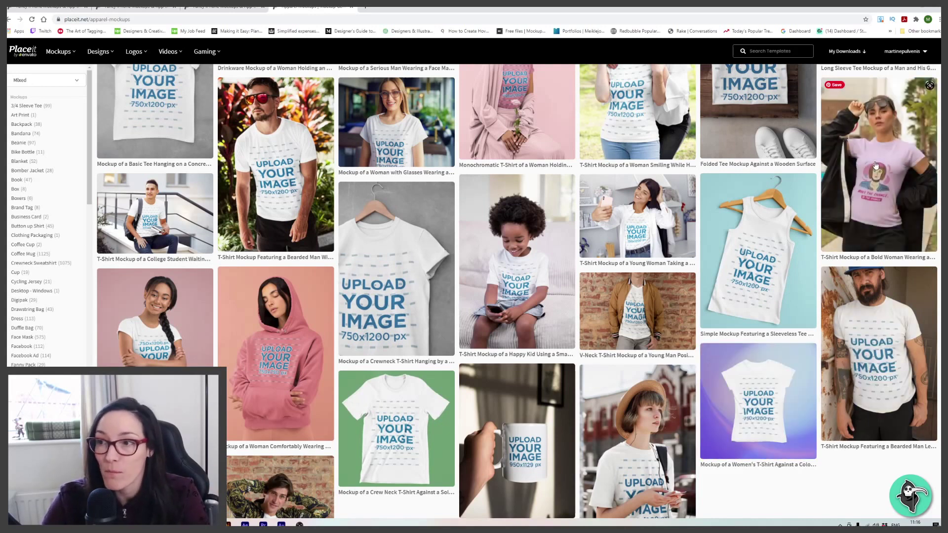
mouse_move(773, 387)
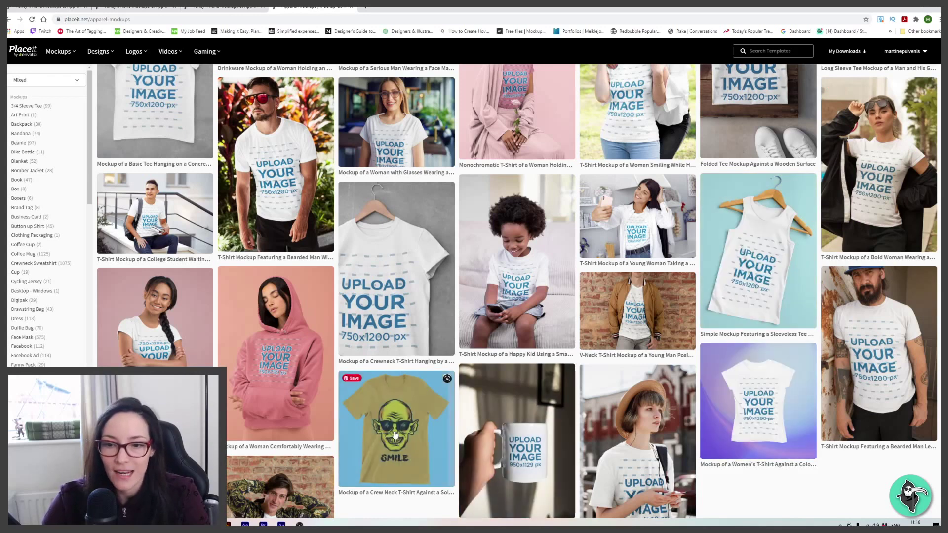
mouse_move(382, 268)
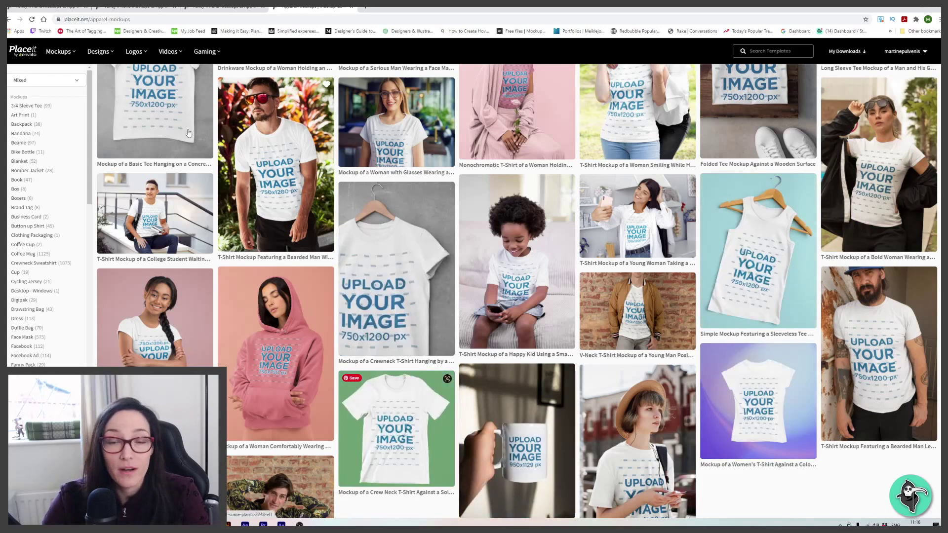
scroll(515, 301, up, 3)
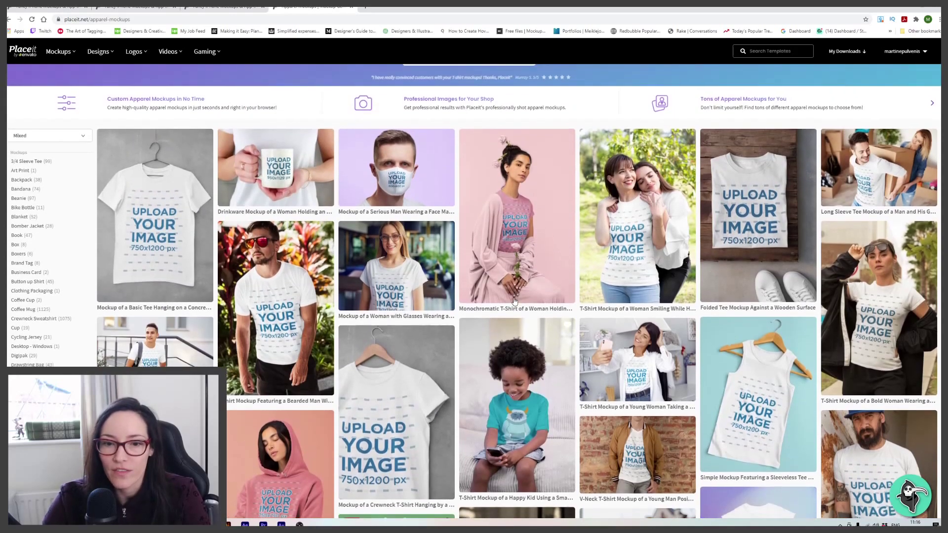
scroll(516, 302, down, 3)
mouse_move(519, 302)
scroll(519, 303, down, 2)
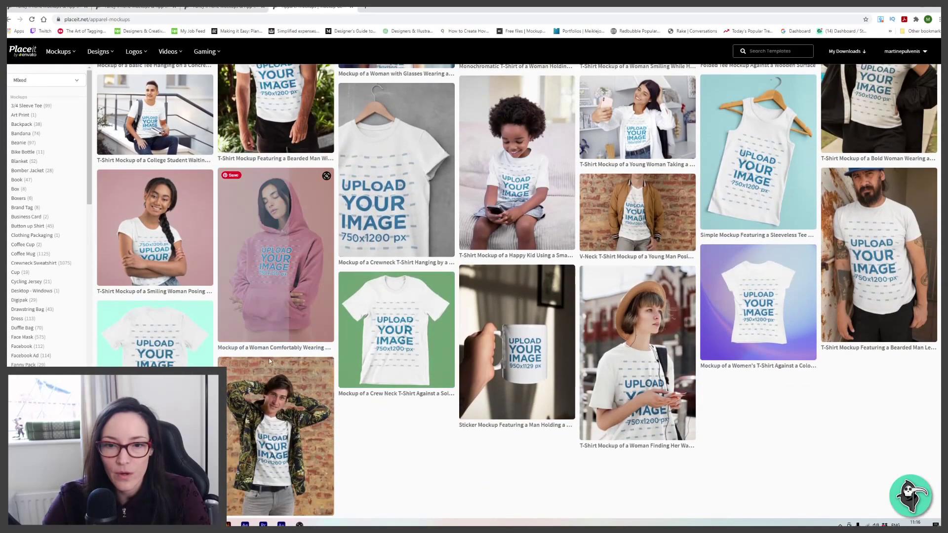
Step: Open the T-Shirt Mockup Laid Over a Solid Background template on mint
click(451, 330)
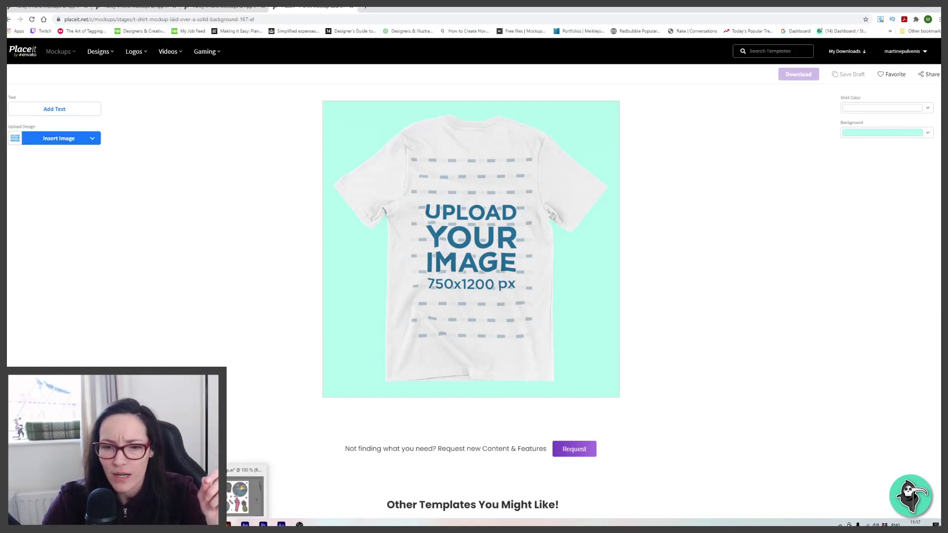
click(231, 523)
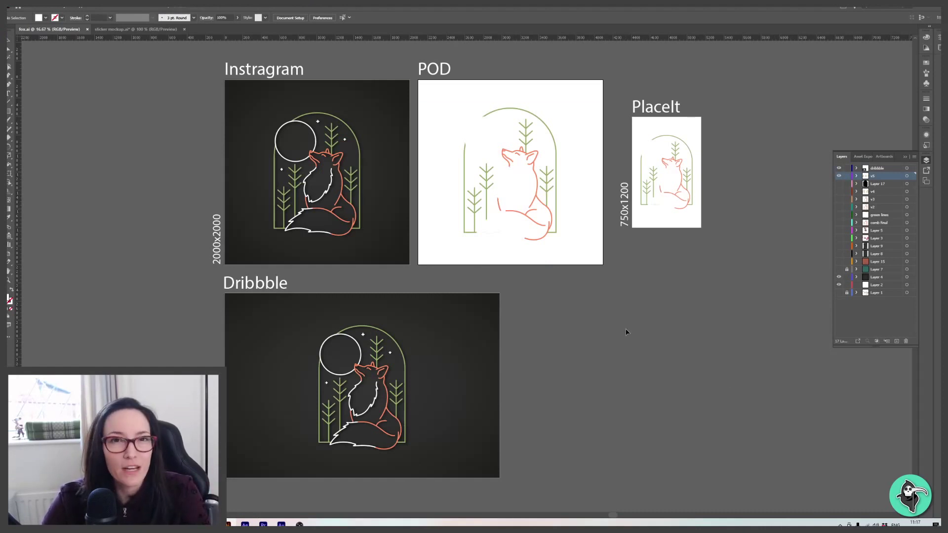
click(332, 158)
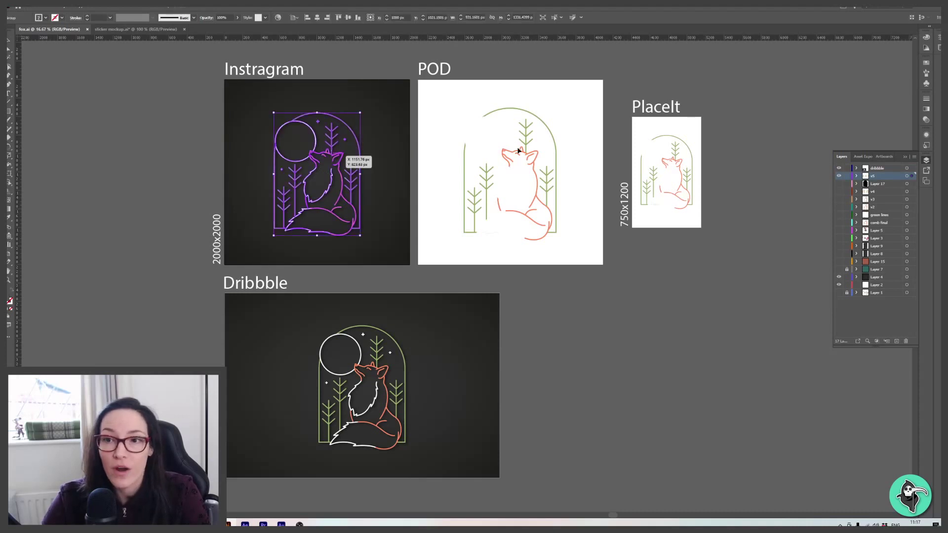
drag(518, 151, 523, 156)
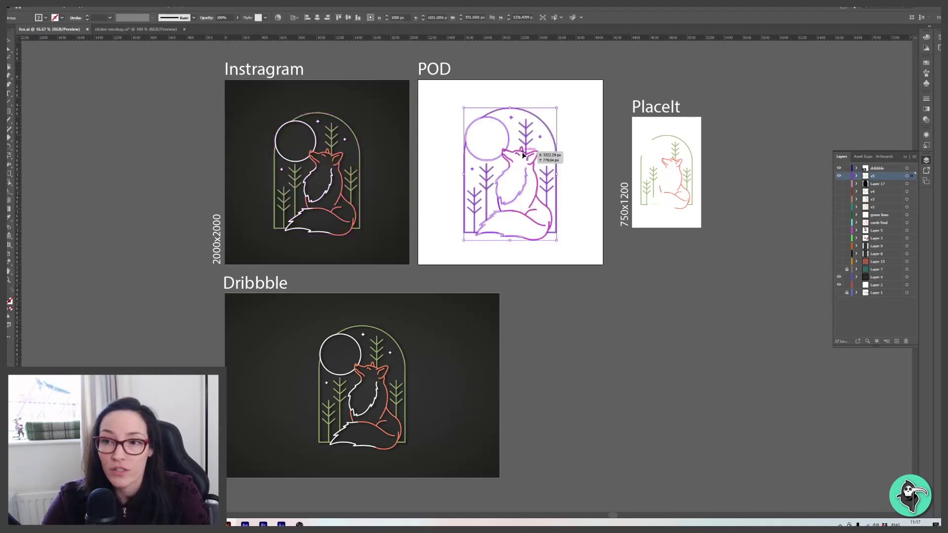
click(390, 352)
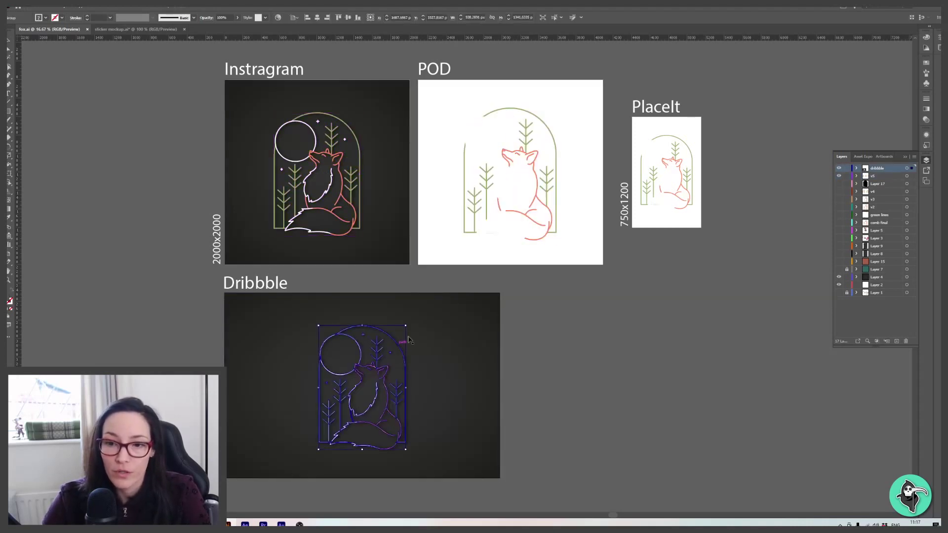
click(679, 171)
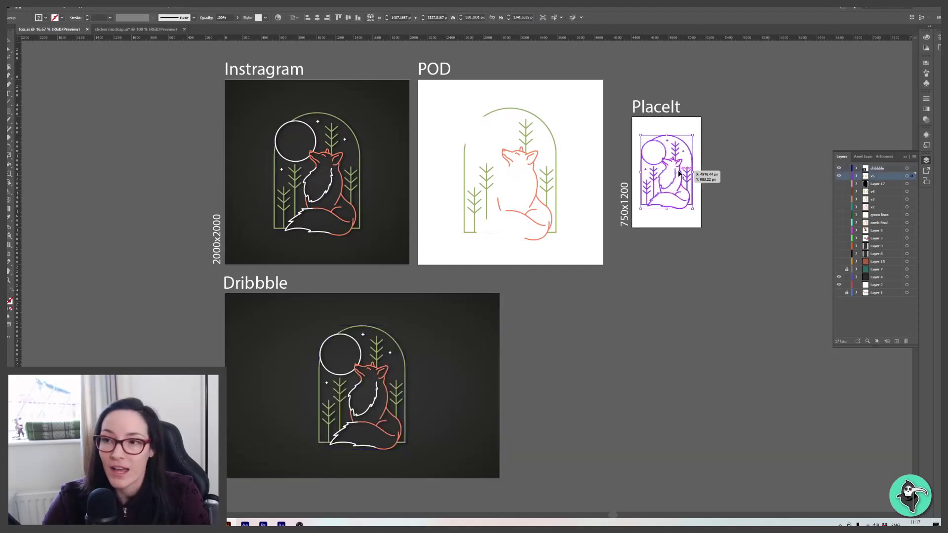
click(723, 150)
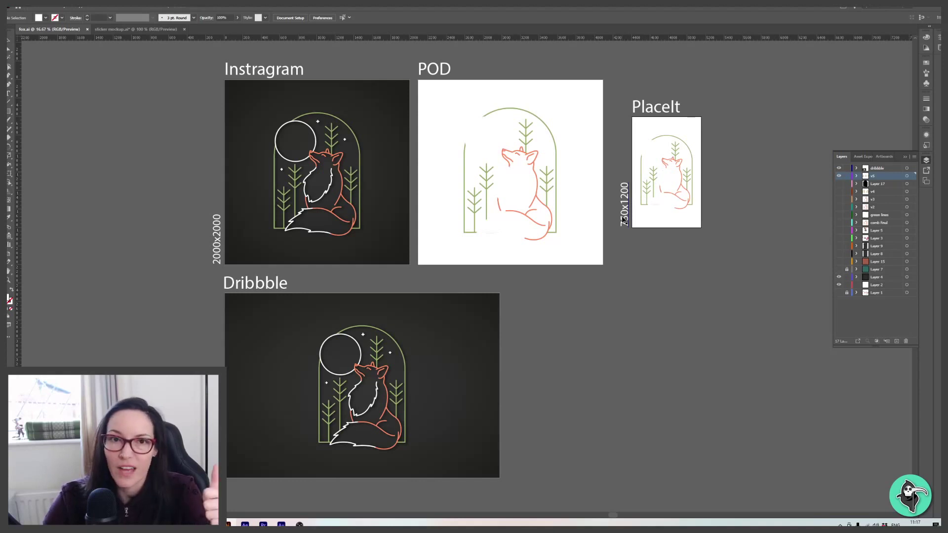
key(alt+Tab)
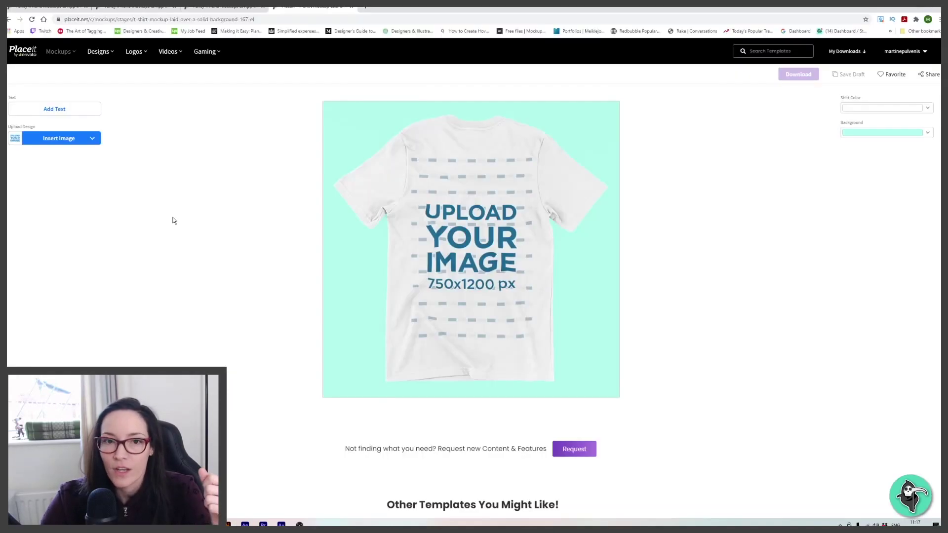
Step: Upload the fox placeit-04 artwork from the computer as the shirt design
click(55, 137)
click(61, 154)
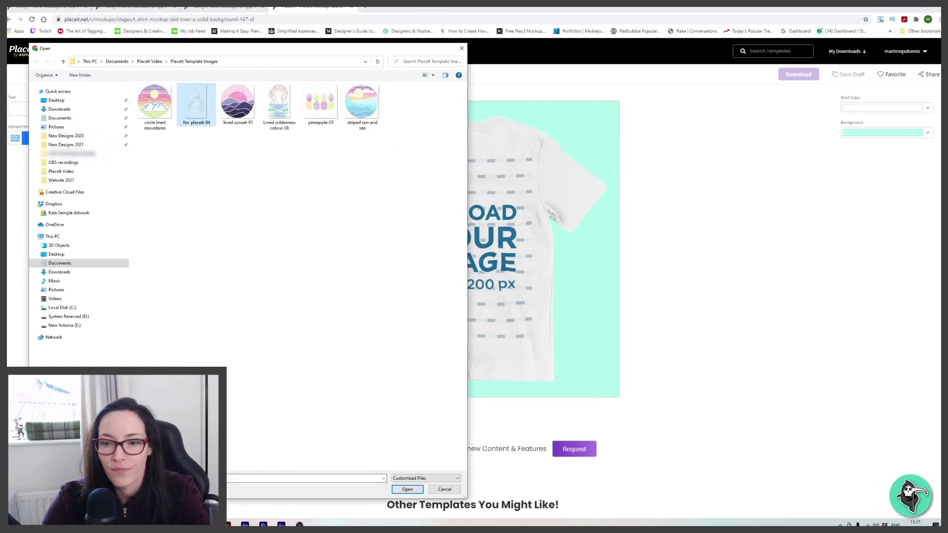
click(408, 490)
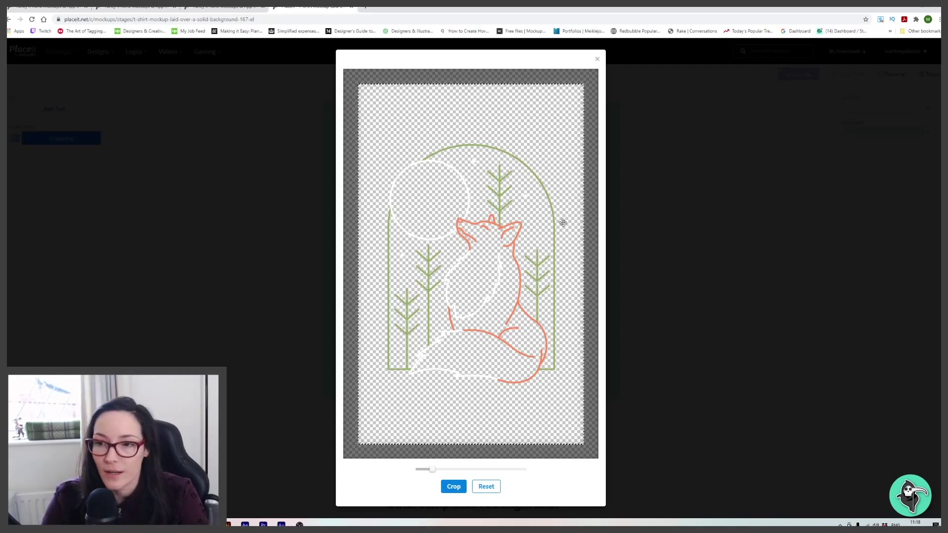
Step: Move the fox design up, enlarge it slightly, and crop it onto the shirt
drag(552, 232, 551, 202)
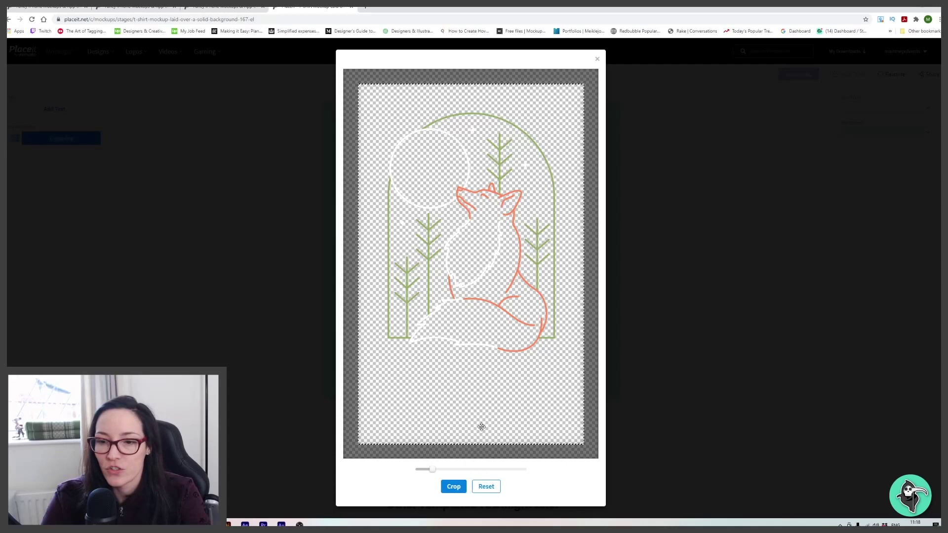
drag(432, 470, 433, 473)
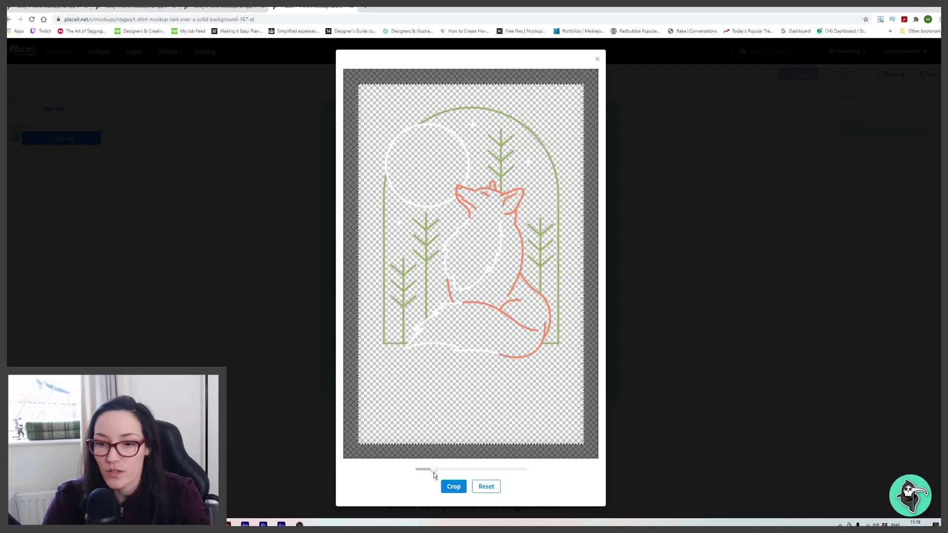
click(459, 487)
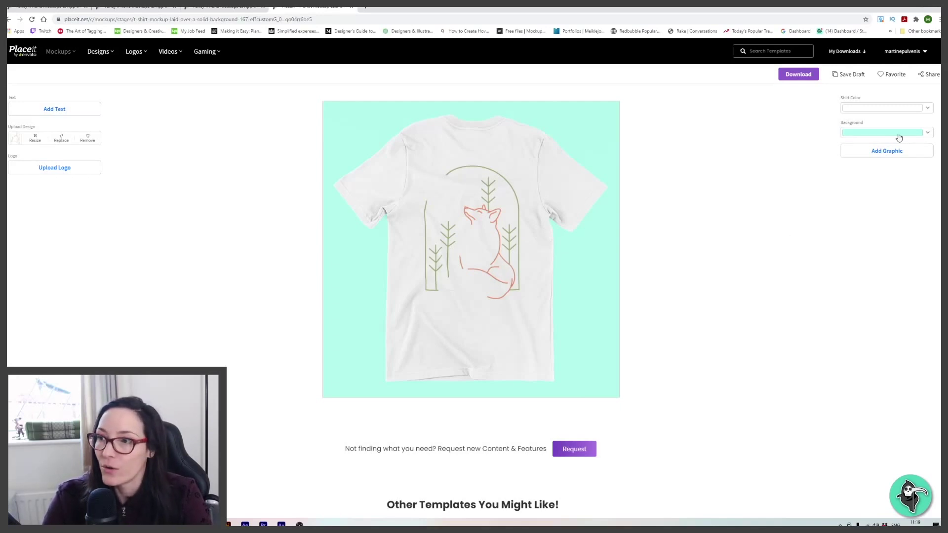
Step: Try black and pale yellow shirt colours, settling on black
click(929, 111)
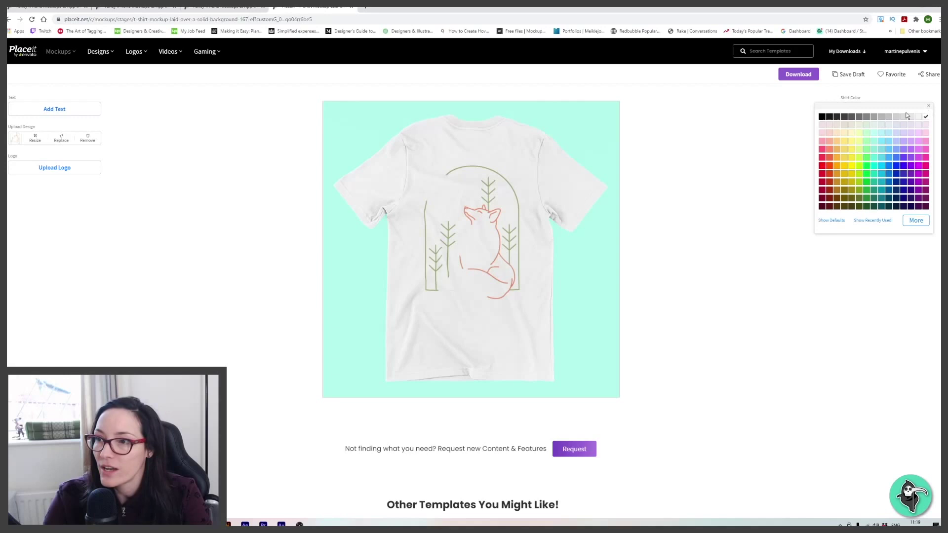
click(823, 117)
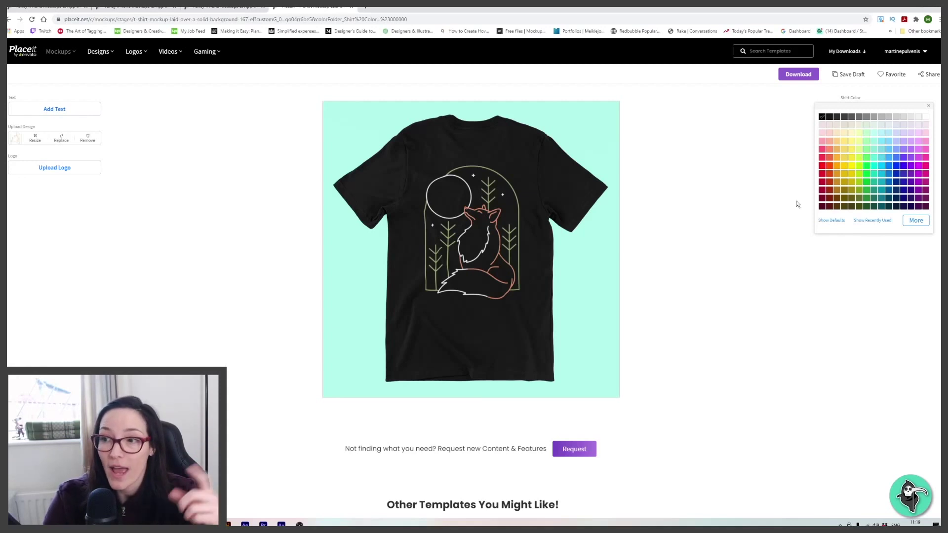
click(852, 145)
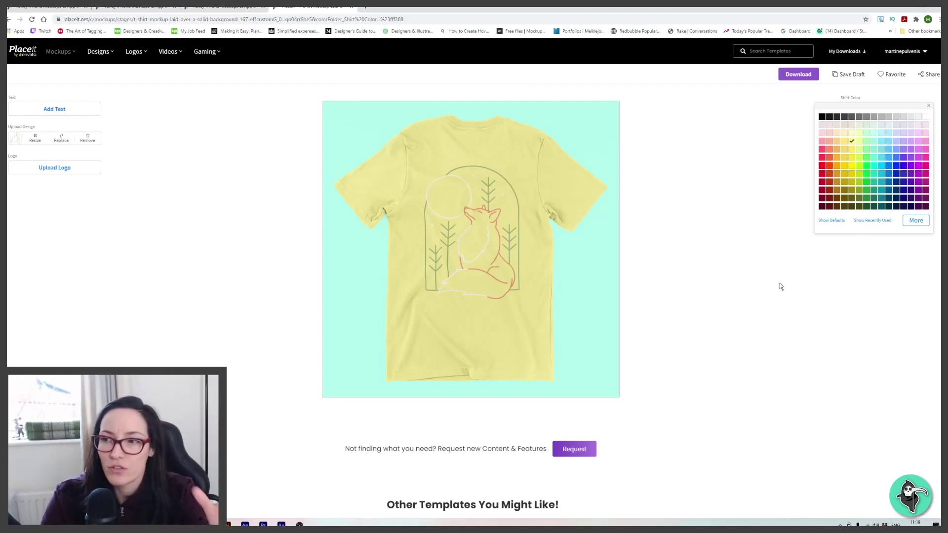
click(823, 117)
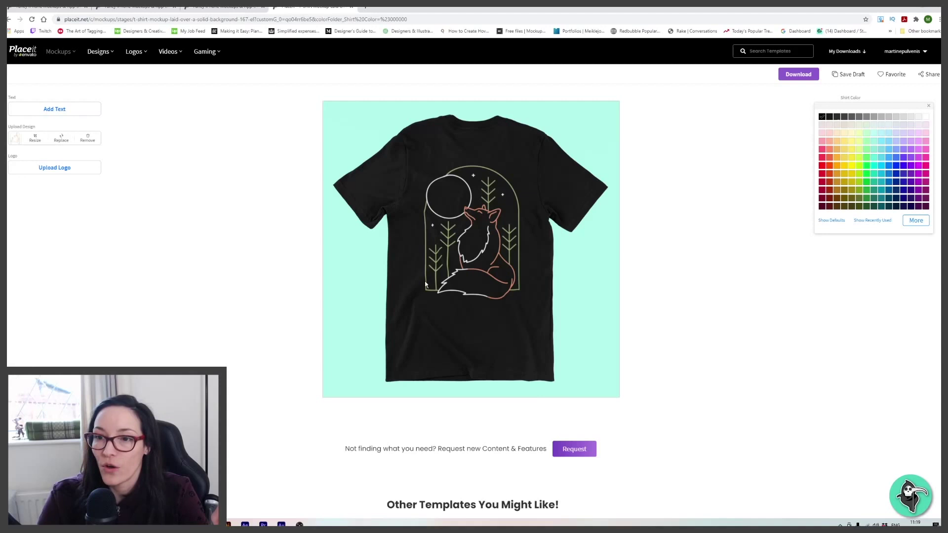
Step: Change the mockup background from mint to purple
click(745, 261)
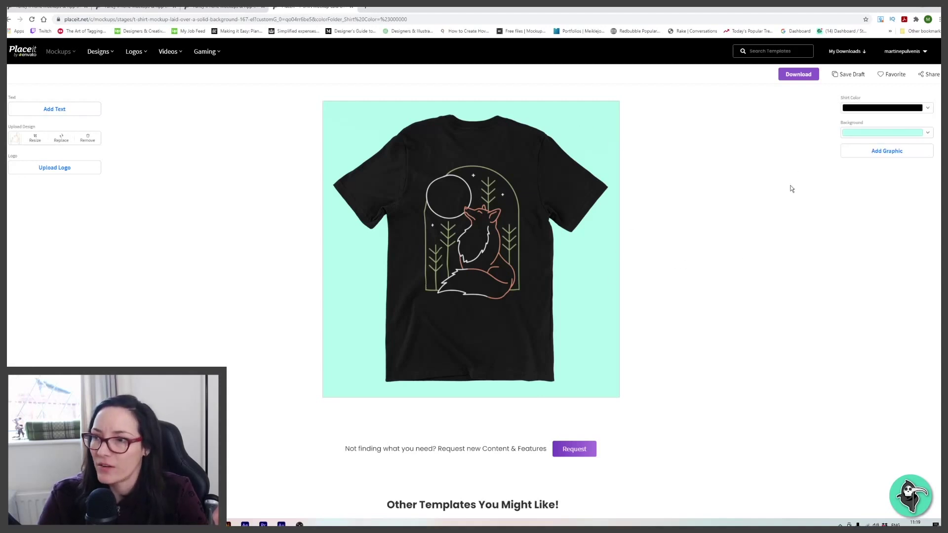
click(930, 136)
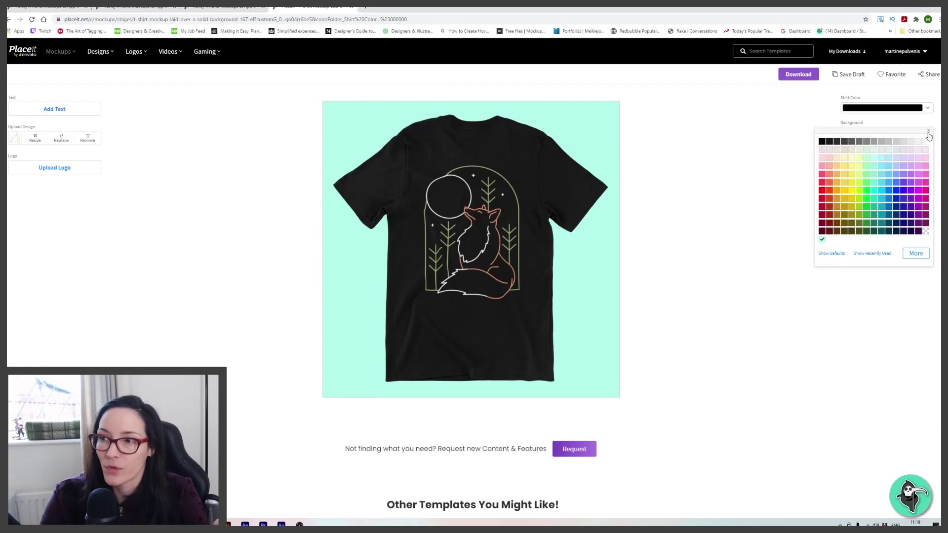
click(912, 183)
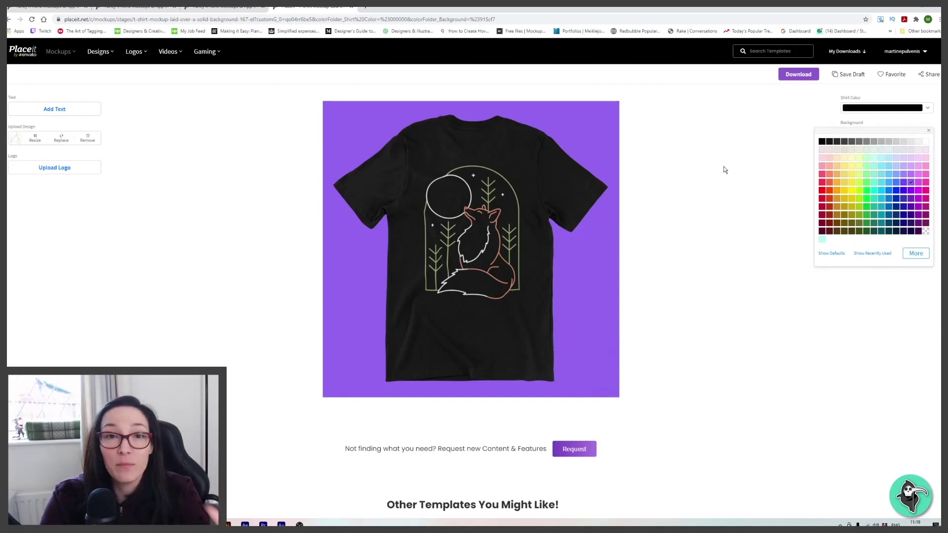
click(702, 177)
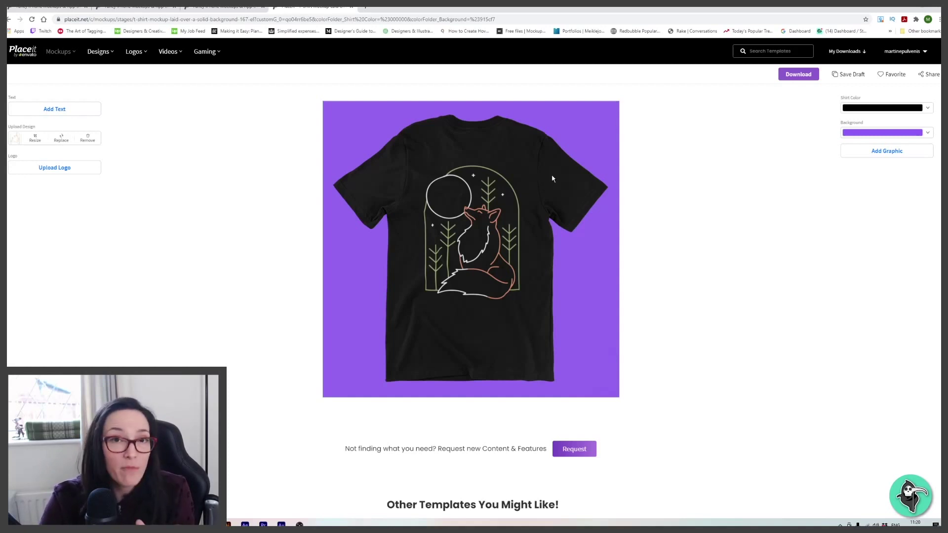
Step: Save the black shirt as a draft, switch the shirt to dark grey, and save again
click(851, 74)
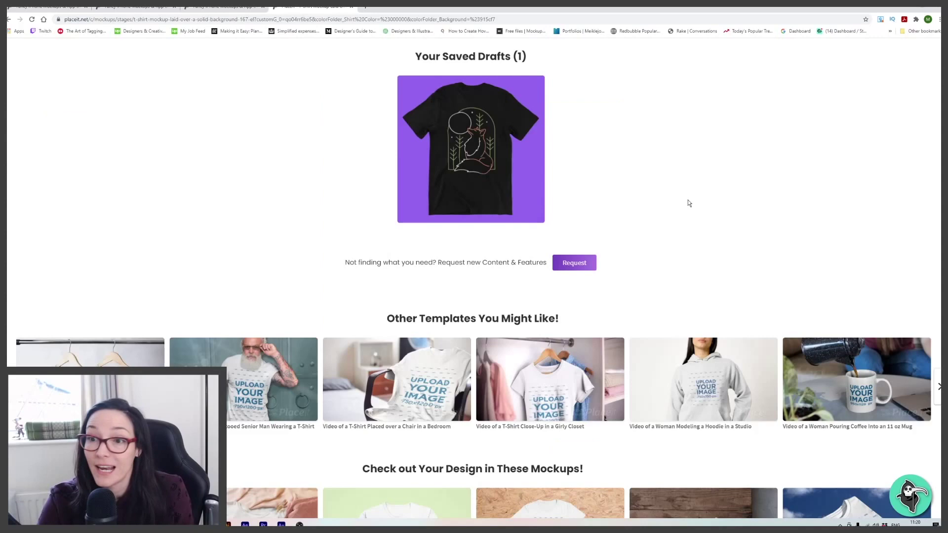
scroll(691, 208, up, 8)
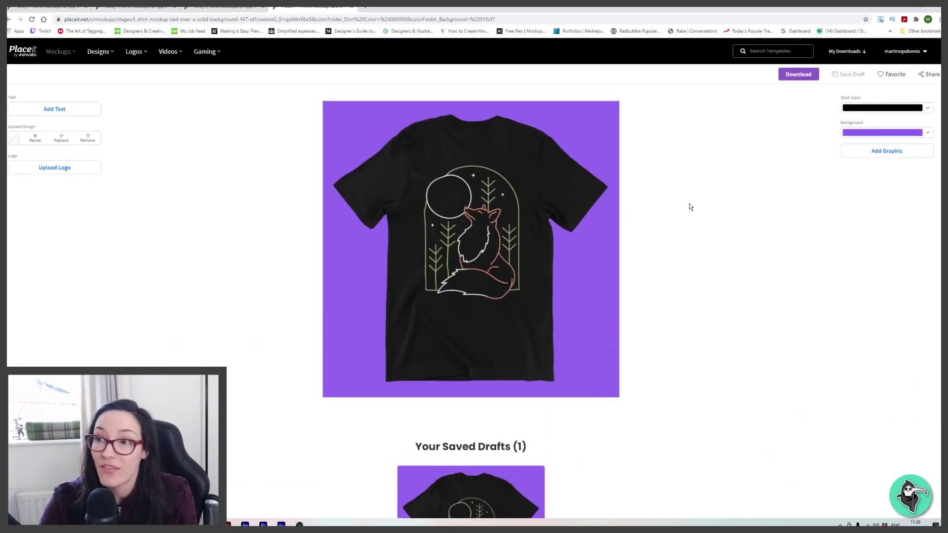
click(926, 109)
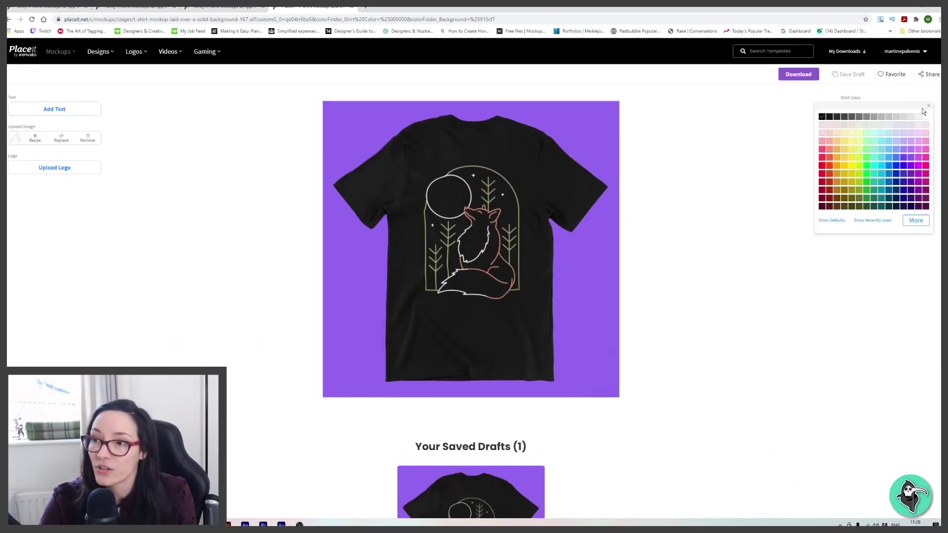
click(844, 118)
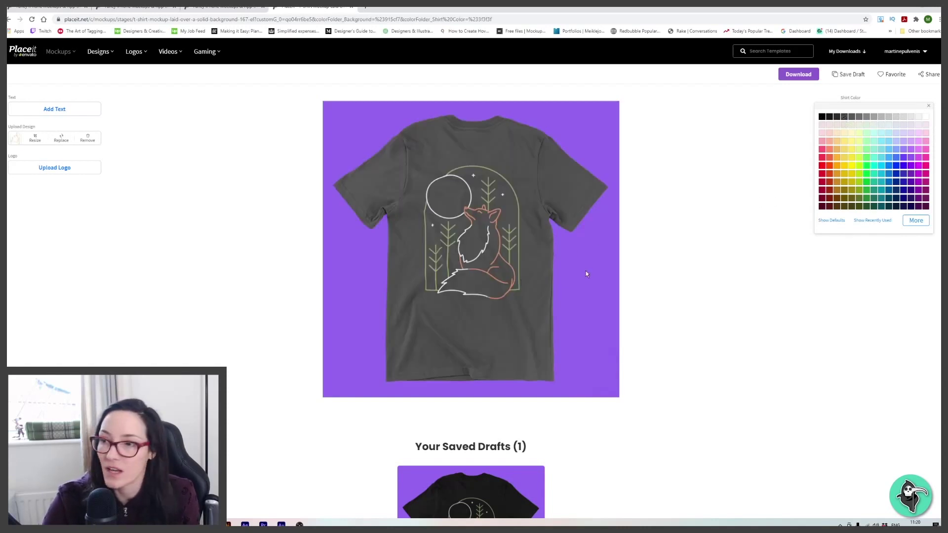
click(850, 75)
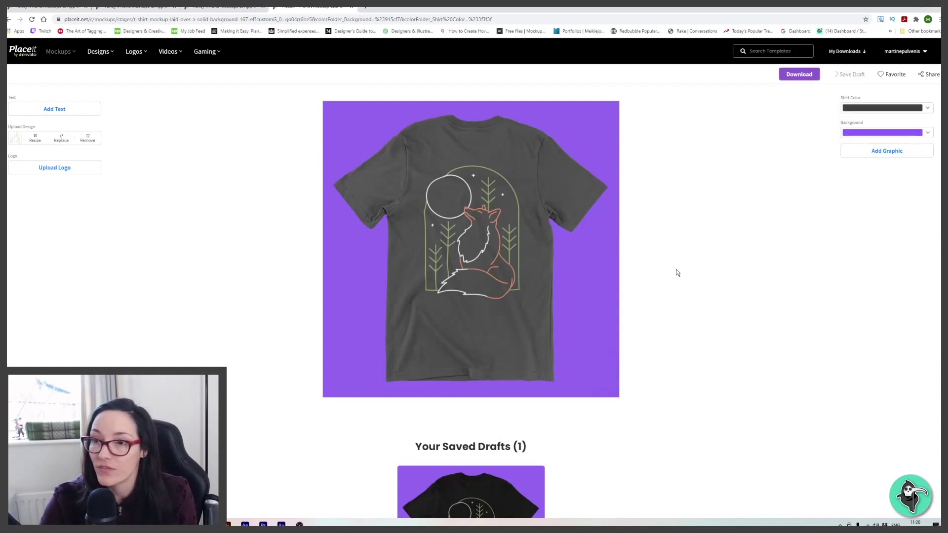
scroll(687, 265, down, 5)
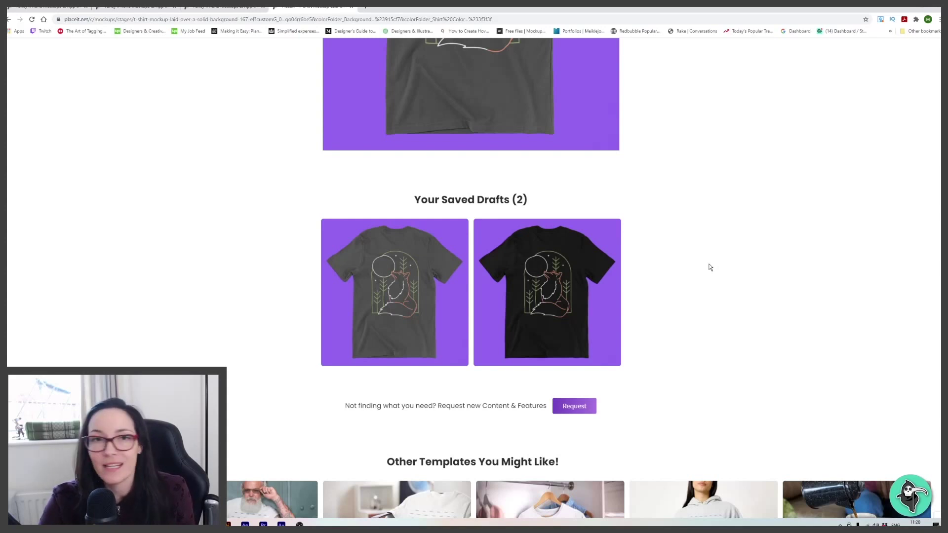
scroll(716, 269, up, 5)
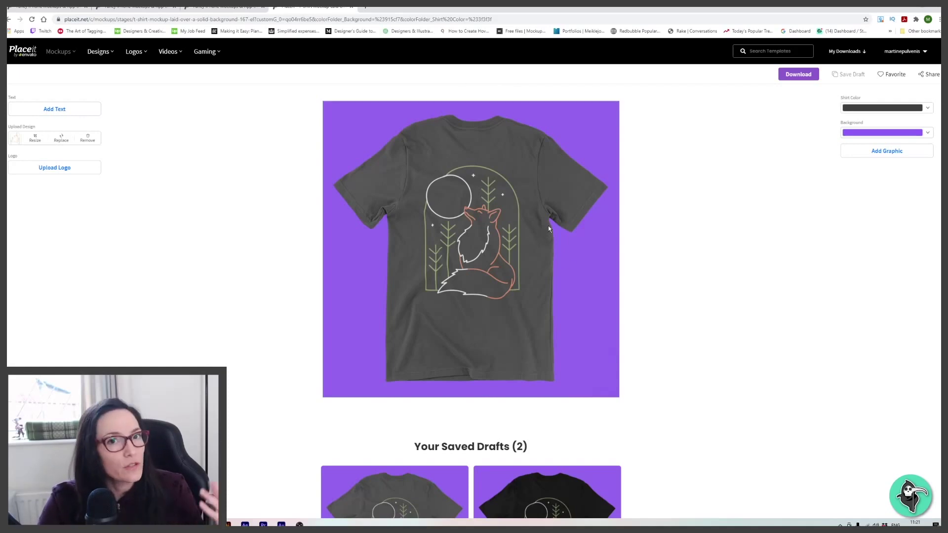
scroll(662, 283, down, 5)
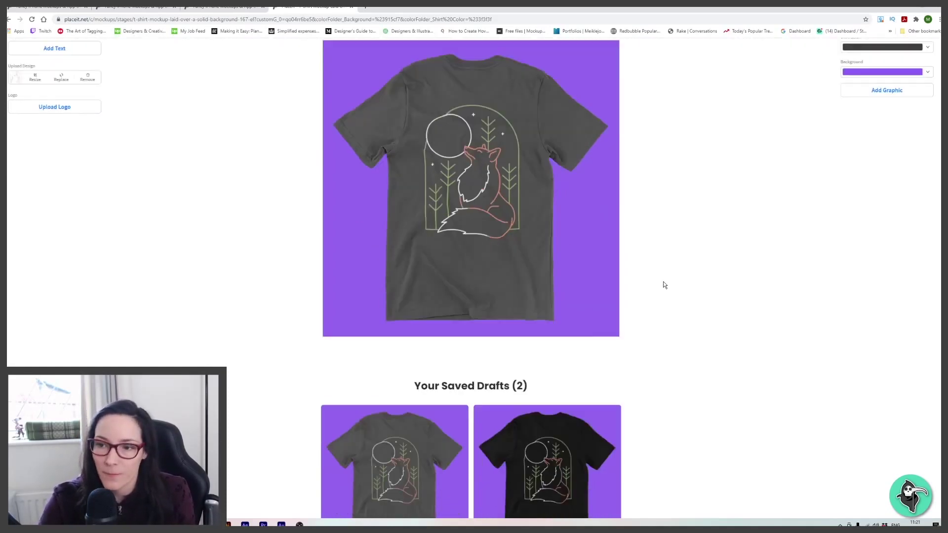
scroll(665, 285, down, 8)
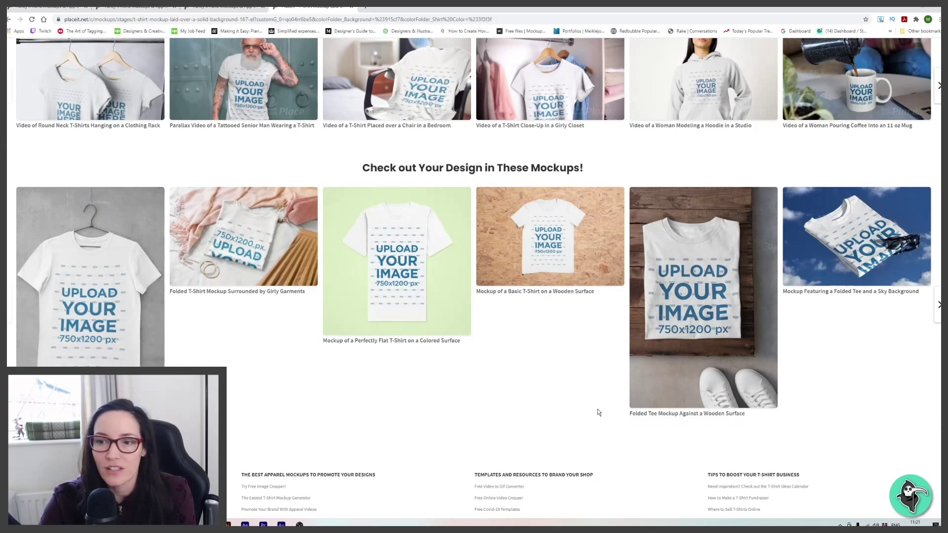
scroll(599, 413, up, 2)
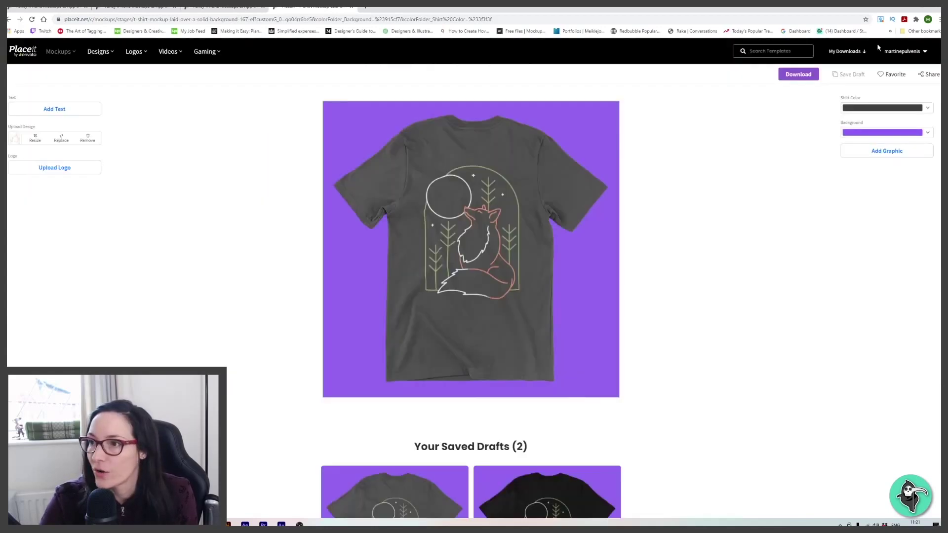
Step: Go to My Drafts through the account menu
click(921, 53)
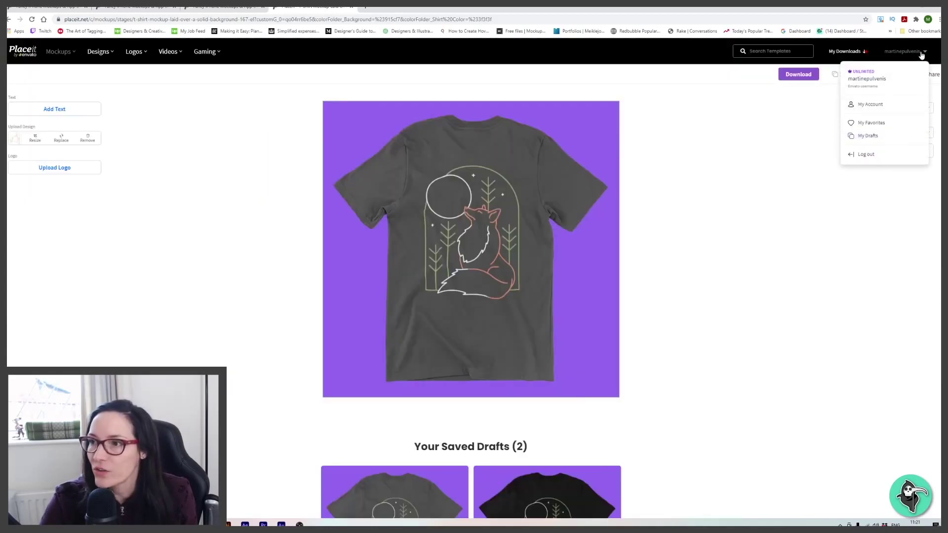
click(866, 139)
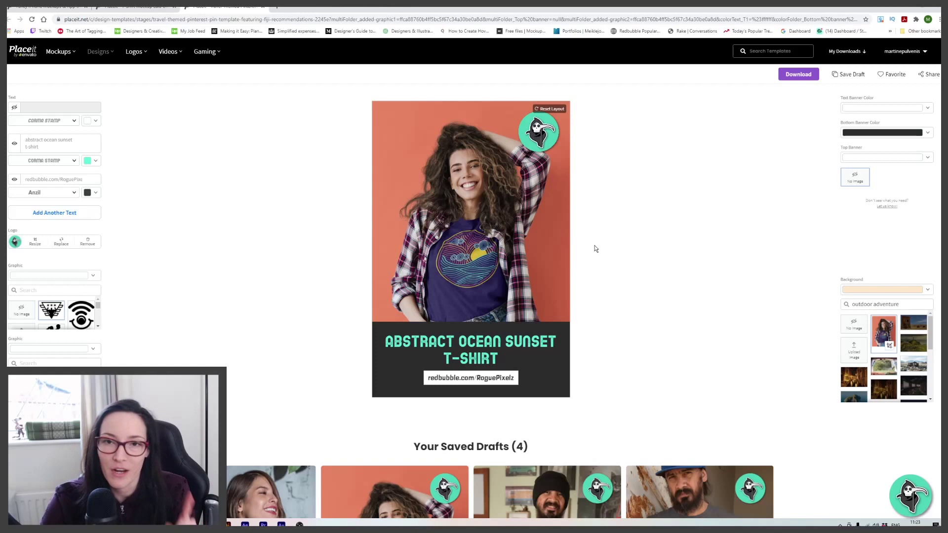
Step: From the fox shirt tab, open Pinterest Pins templates under the Designs menu
click(128, 9)
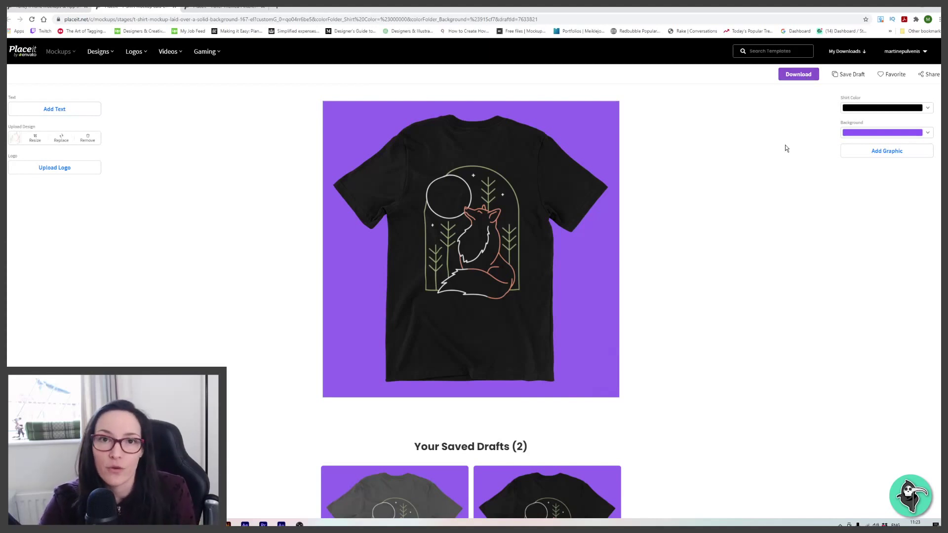
mouse_move(97, 58)
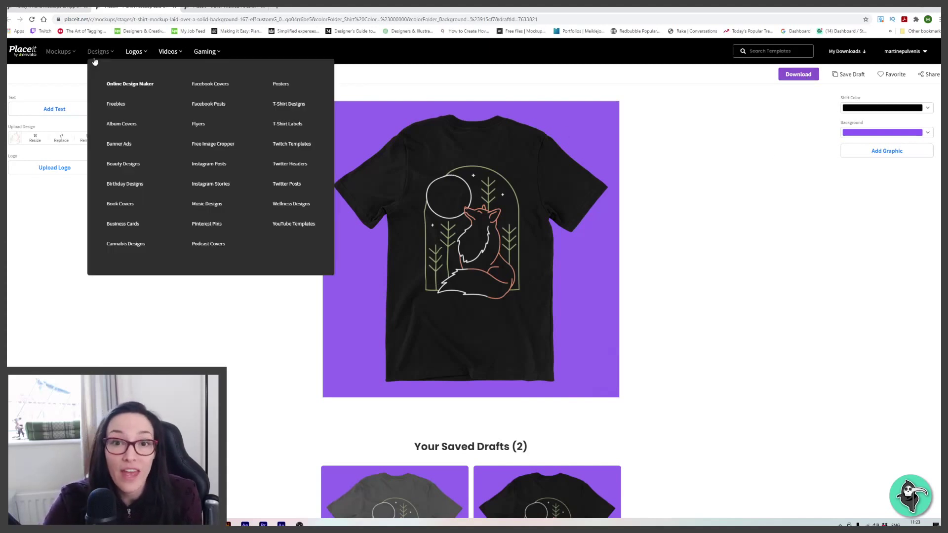
click(209, 224)
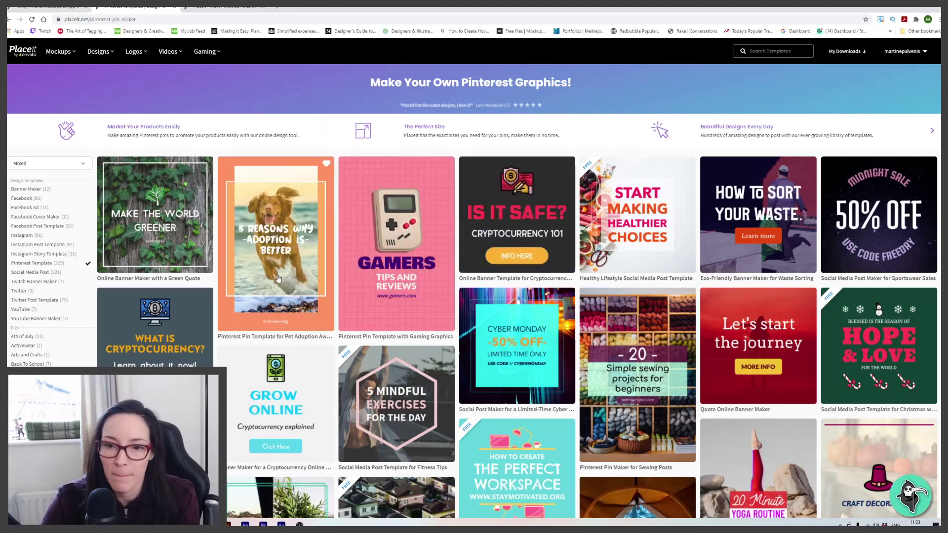
Step: Scroll the Pinterest templates, then return to the Abstract Ocean Sunset T-shirt pin tab
scroll(277, 250, down, 5)
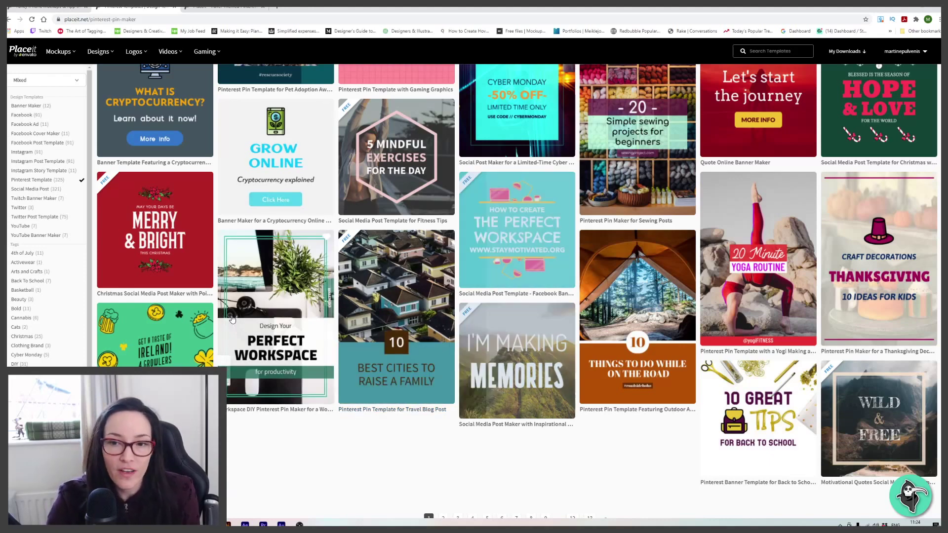
scroll(410, 400, up, 4)
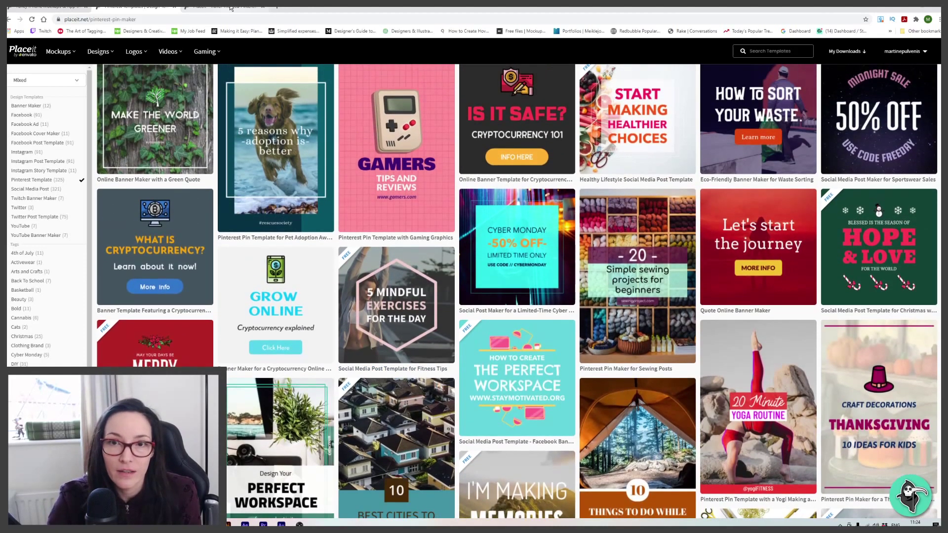
click(230, 7)
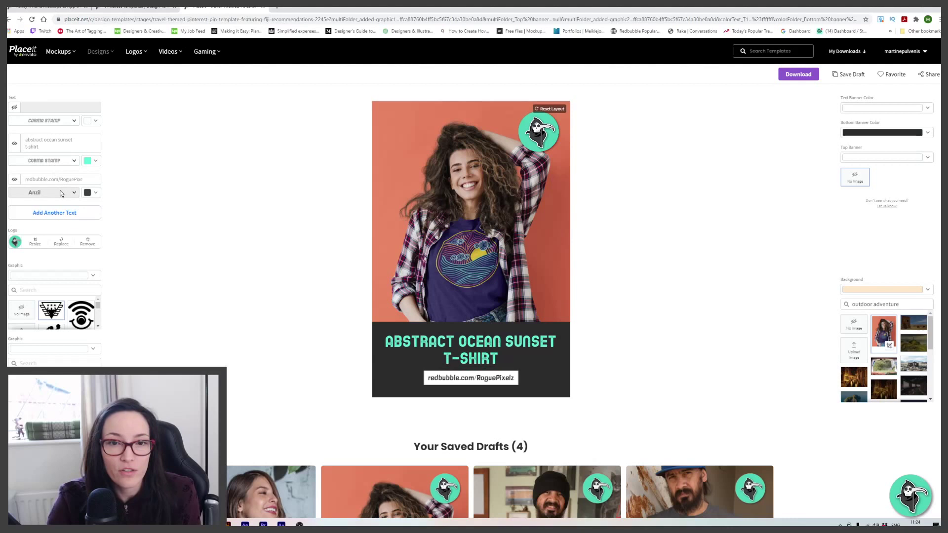
click(458, 341)
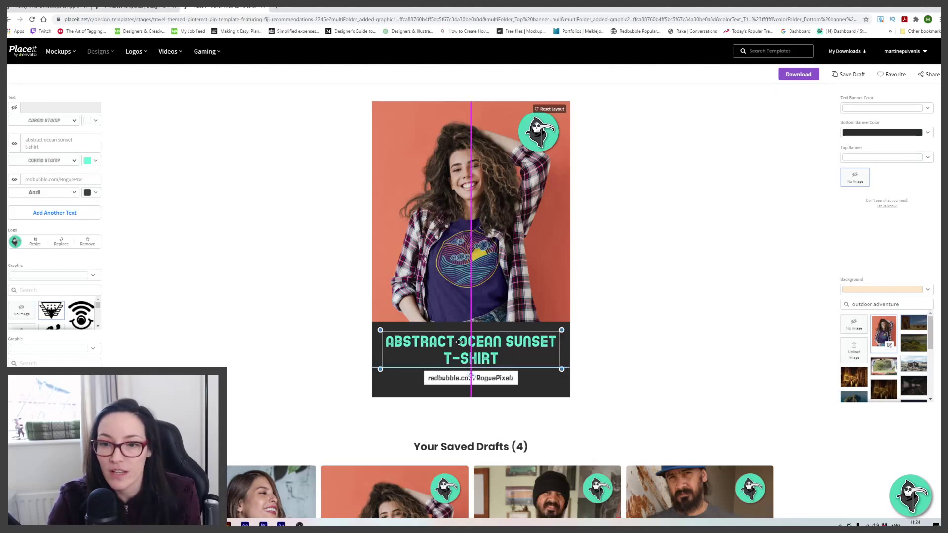
click(551, 365)
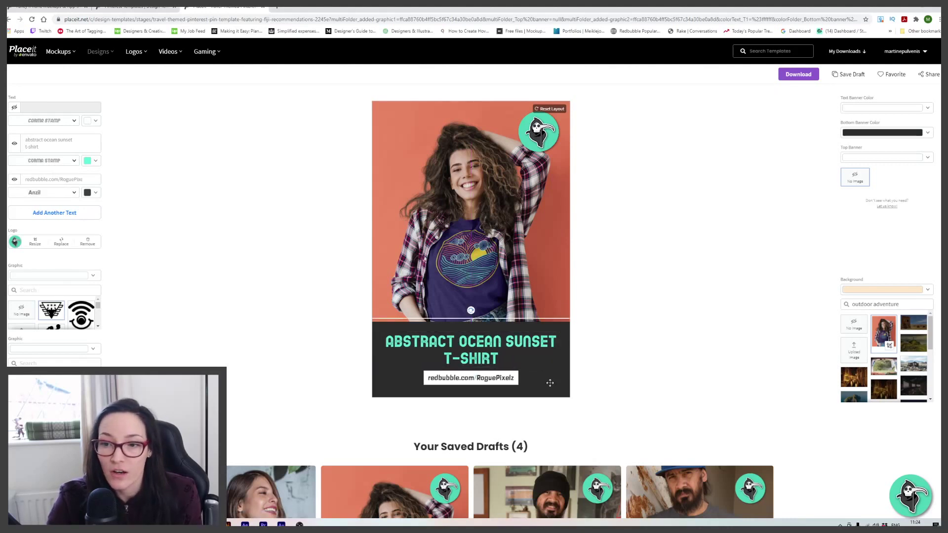
click(553, 286)
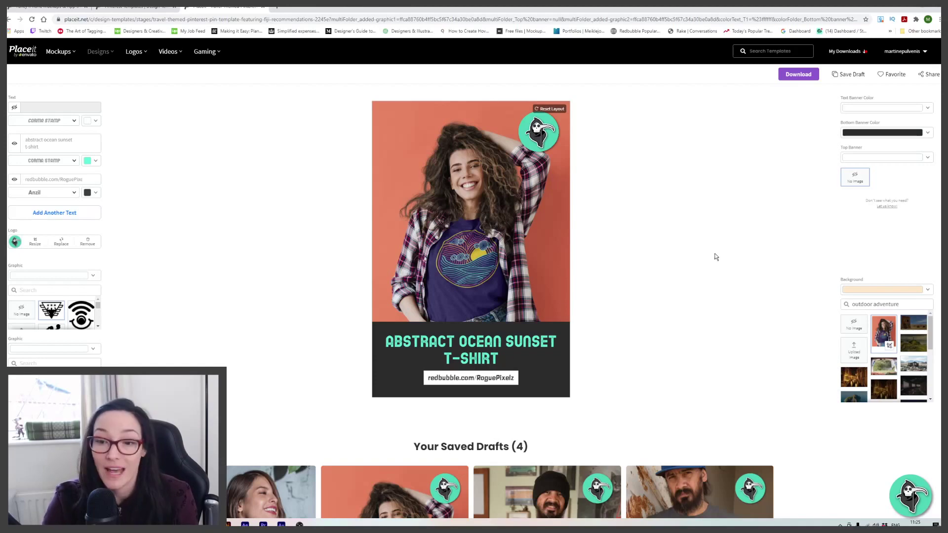
scroll(712, 256, down, 10)
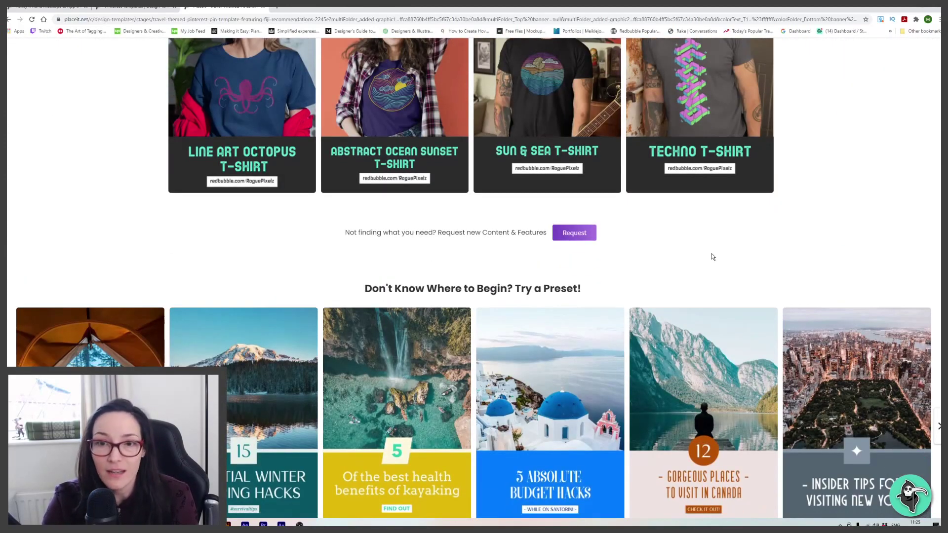
scroll(711, 252, down, 2)
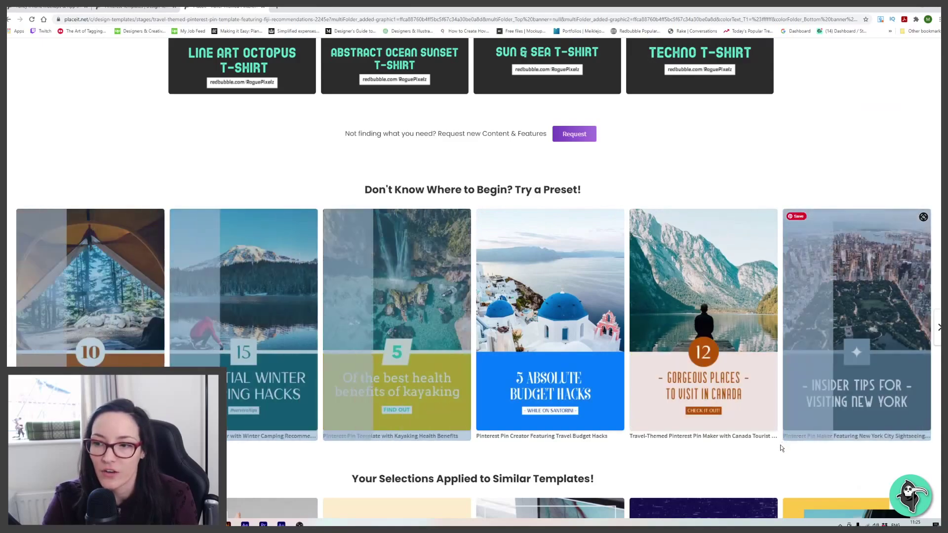
scroll(777, 460, down, 10)
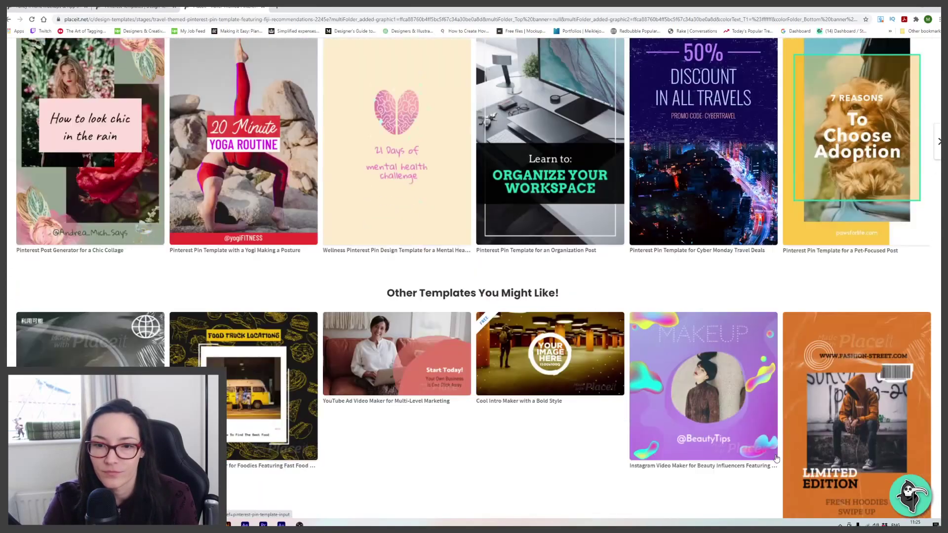
scroll(754, 373, up, 13)
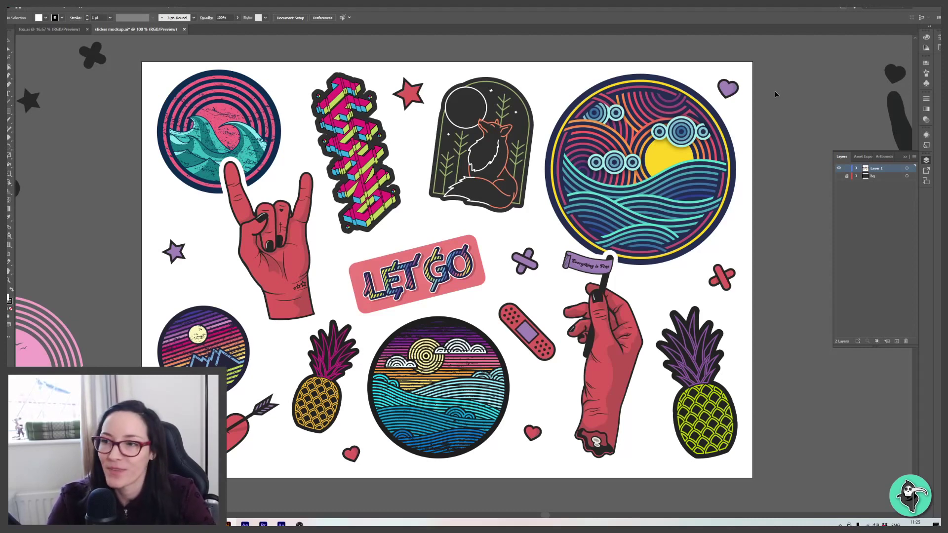
click(839, 177)
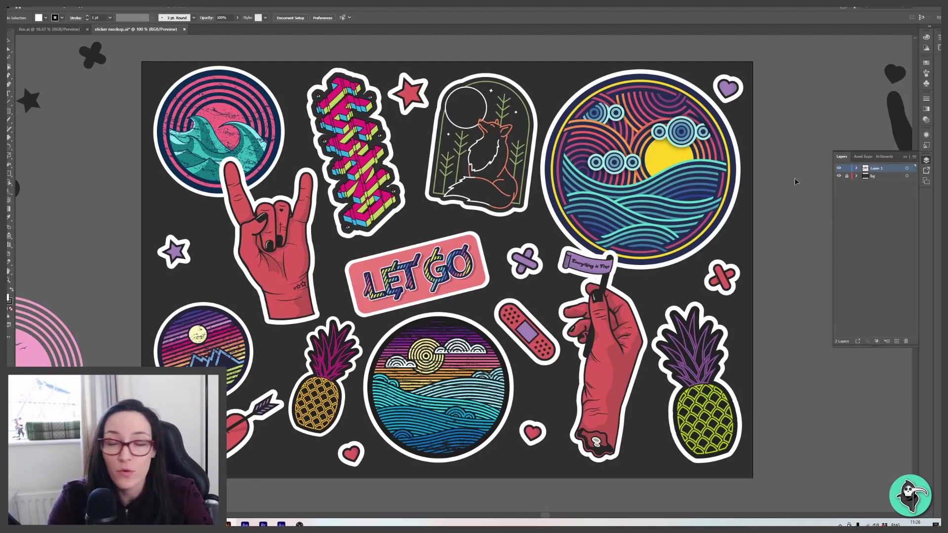
click(839, 177)
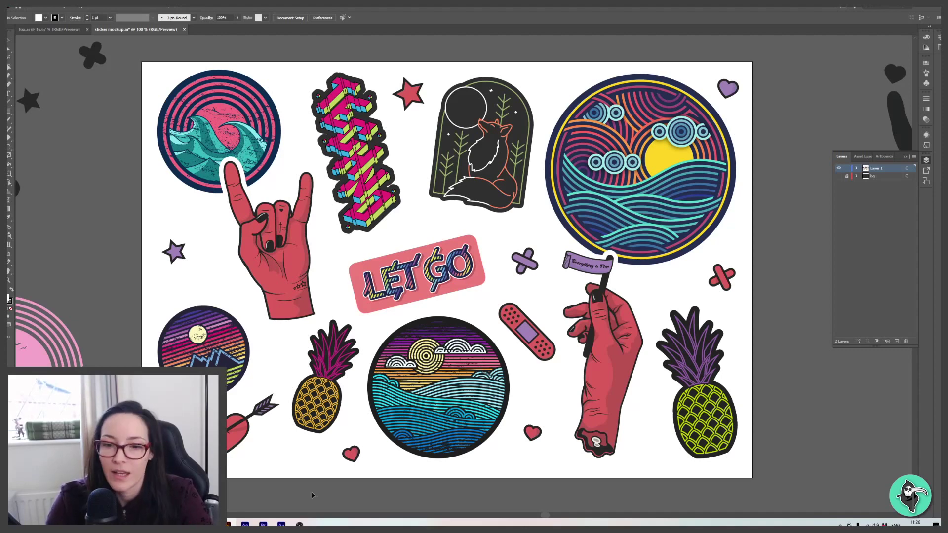
Step: Return to the Placeit browser tab and show the saved drafts from the account menu
click(207, 525)
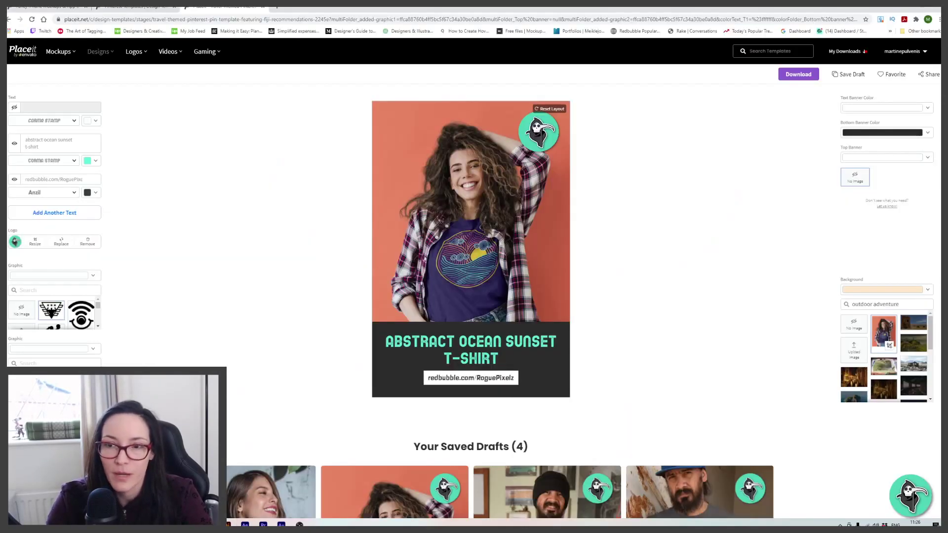
mouse_move(902, 51)
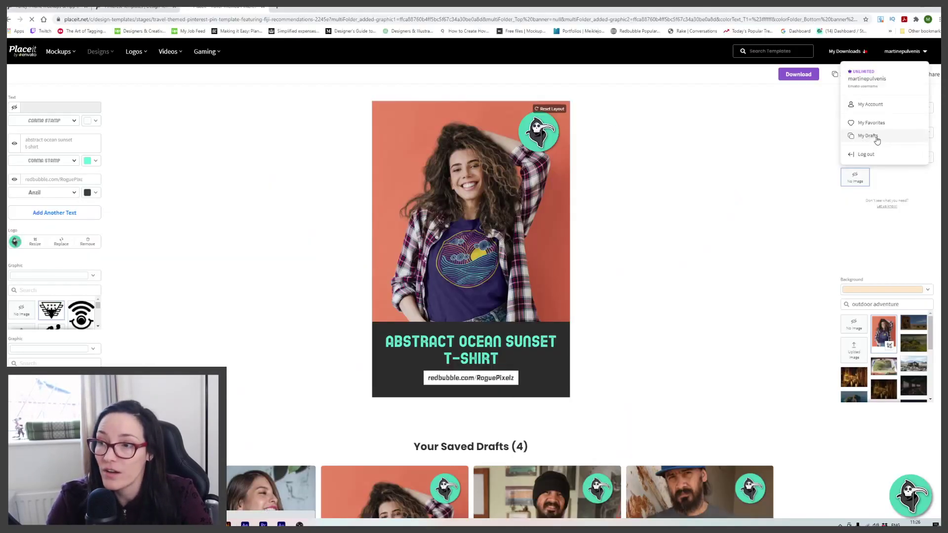
click(872, 137)
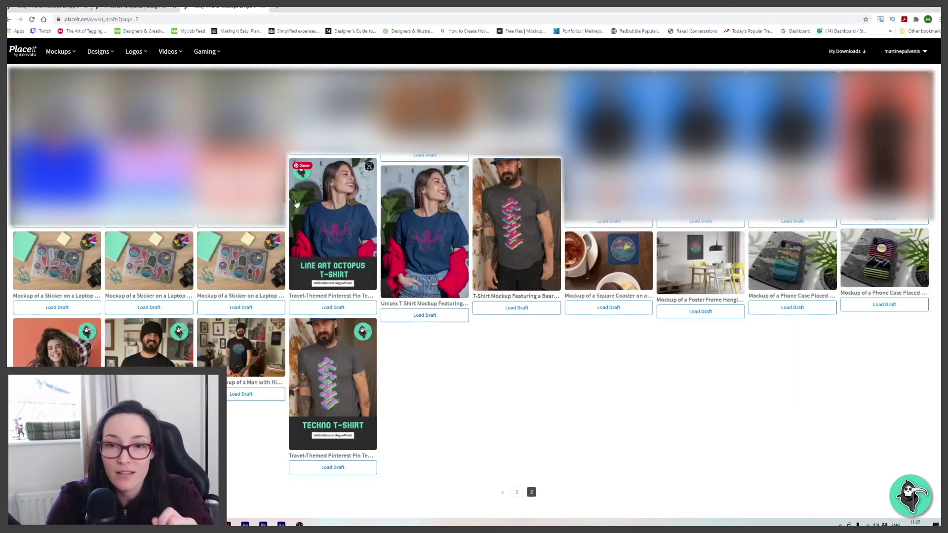
Step: Open the laptop sticker mockup draft showing the sticker sheet on a laptop
click(243, 271)
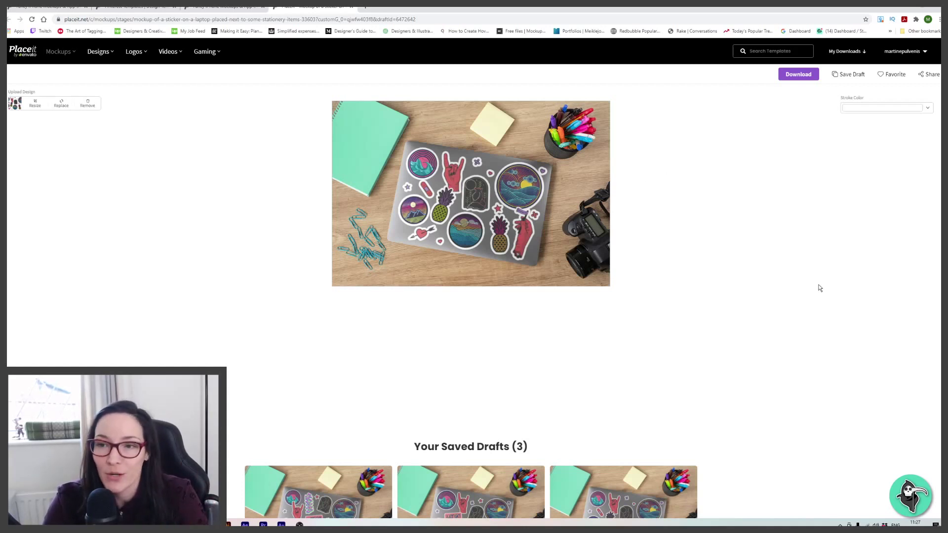
scroll(682, 292, down, 6)
scroll(681, 293, down, 8)
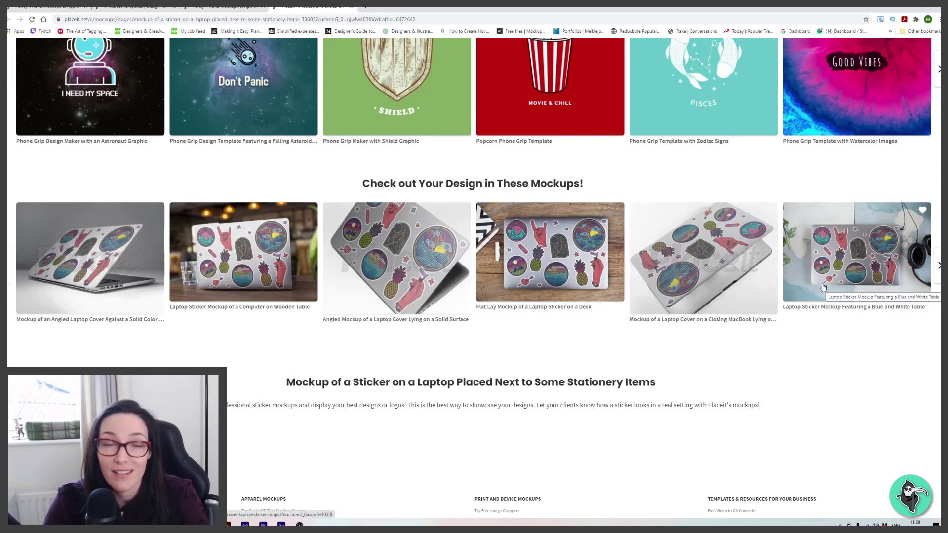
scroll(795, 319, up, 15)
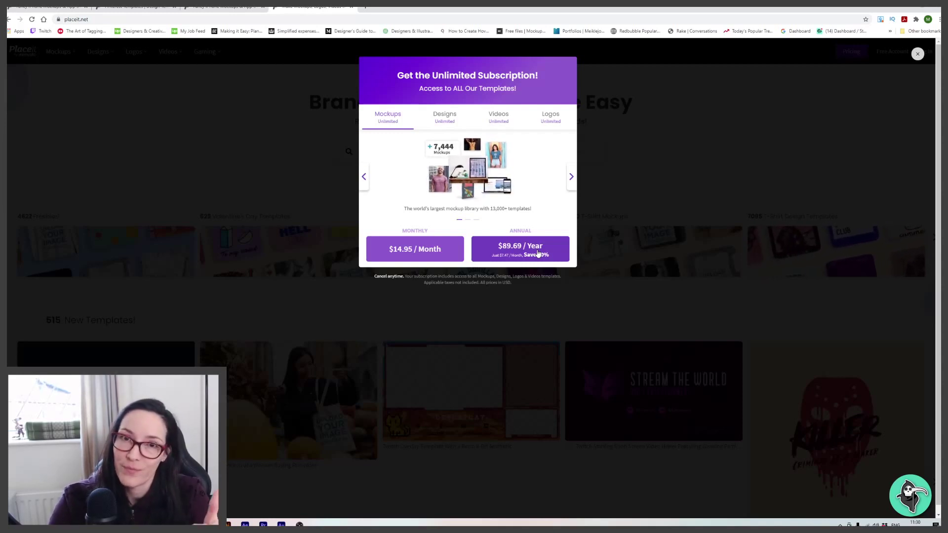
Step: Dismiss the subscription pricing offer to return to Placeit's home page
click(879, 68)
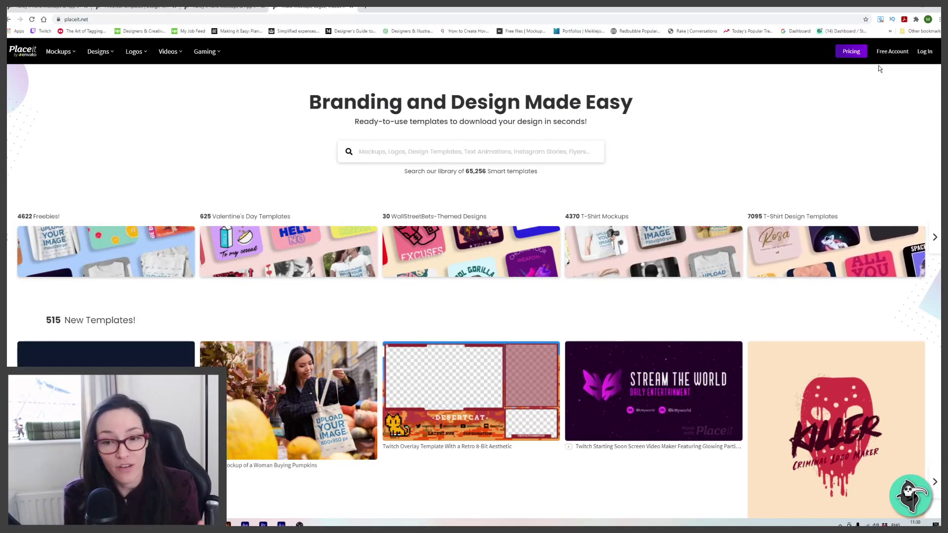